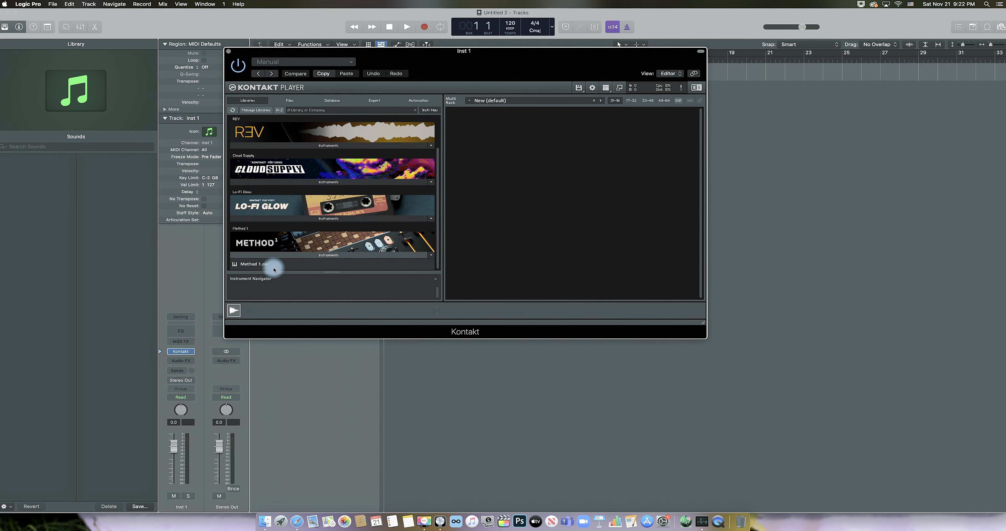
Load the Method 1.nki instrument, hide the library browser and reposition the plug-in window.
{"action": "double_click", "coordinate": [254, 264]}
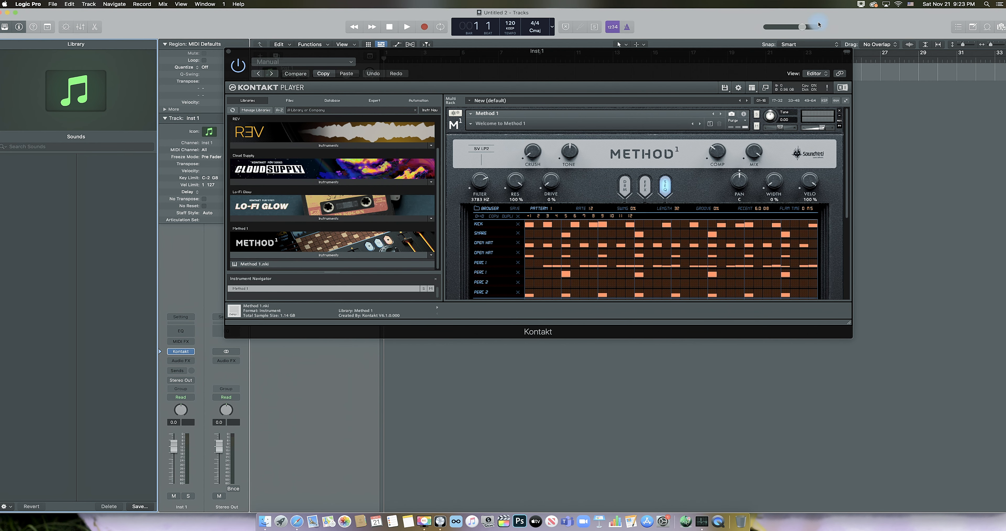
{"action": "left_click", "coordinate": [764, 89]}
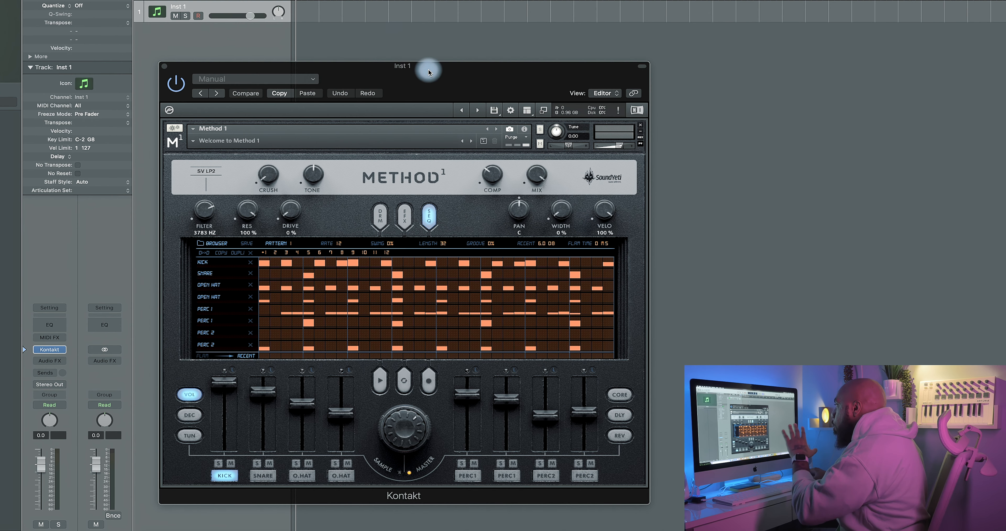
{"action": "left_click_drag", "start_coordinate": [427, 66], "coordinate": [441, 45]}
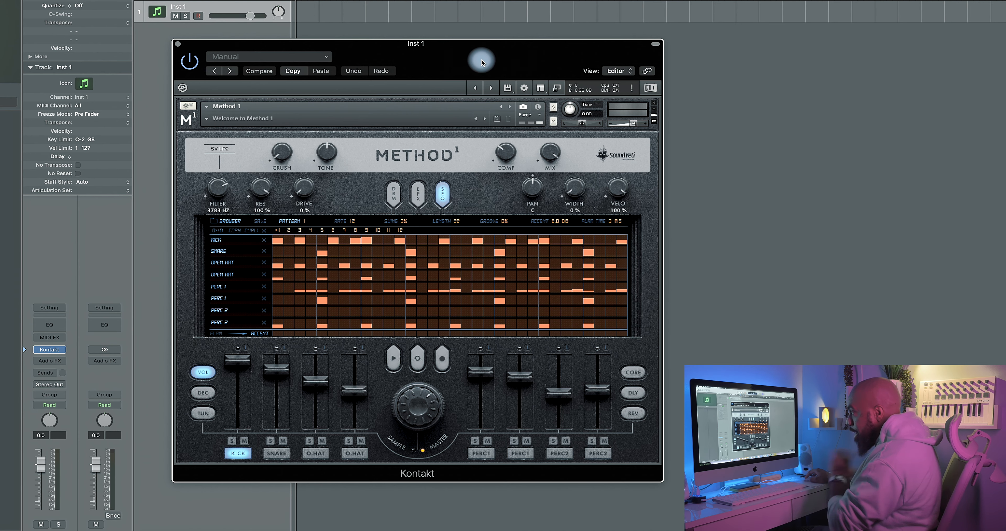
{"action": "left_click_drag", "start_coordinate": [458, 69], "coordinate": [487, 61]}
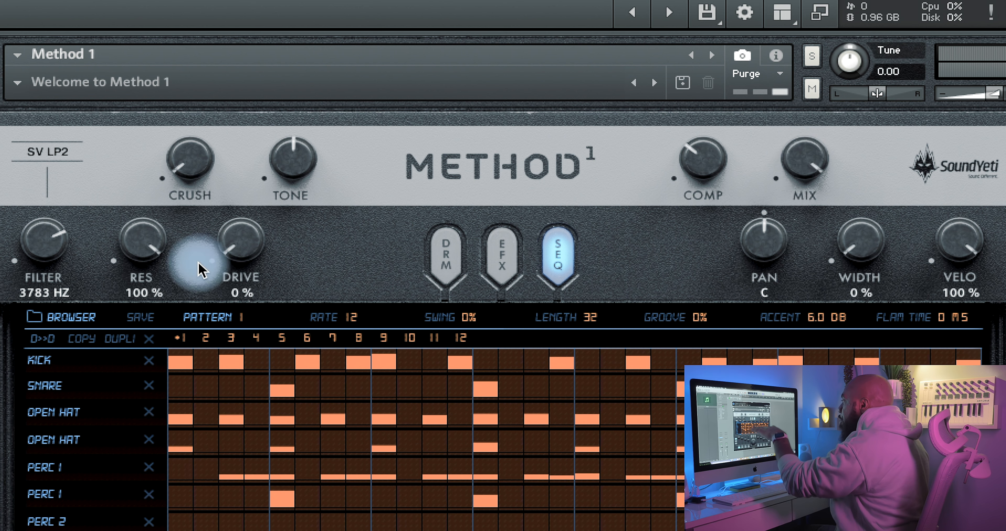
View the channel fader settings for decay, tune, reverb, delay and core in turn.
{"action": "left_click", "coordinate": [353, 363]}
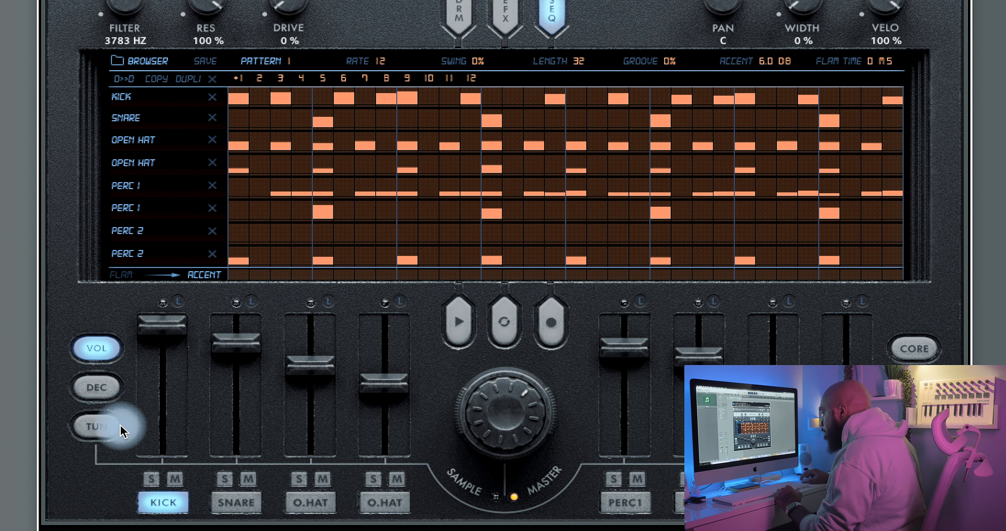
{"action": "left_click", "coordinate": [103, 383]}
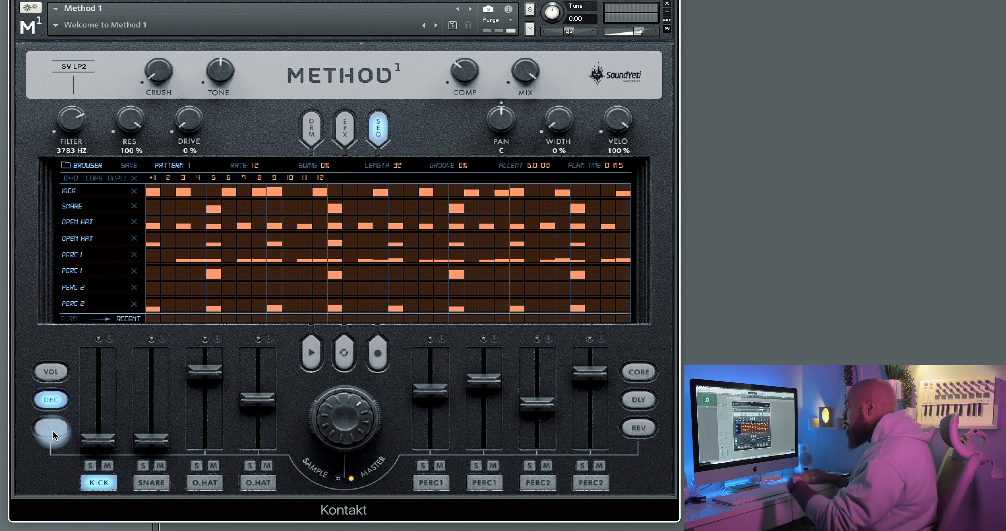
{"action": "left_click", "coordinate": [54, 429]}
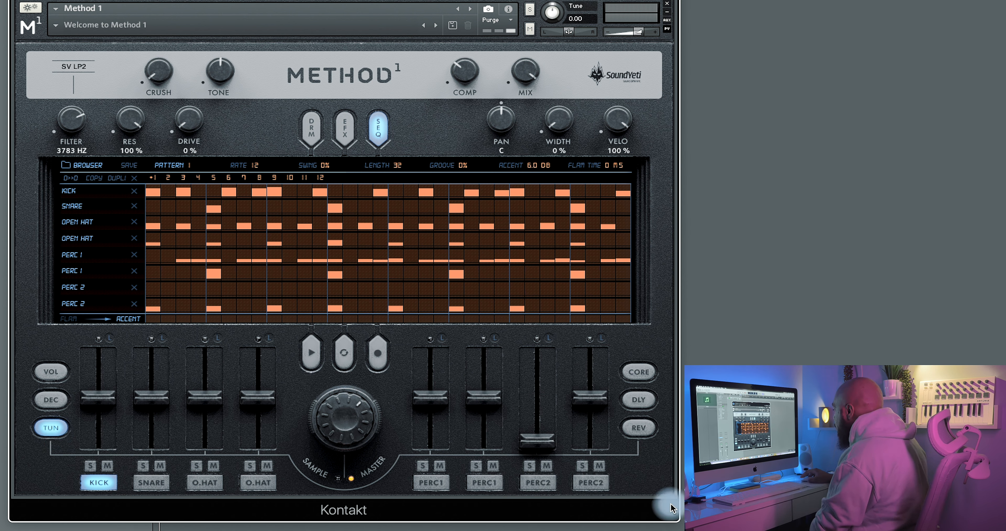
{"action": "left_click", "coordinate": [640, 428]}
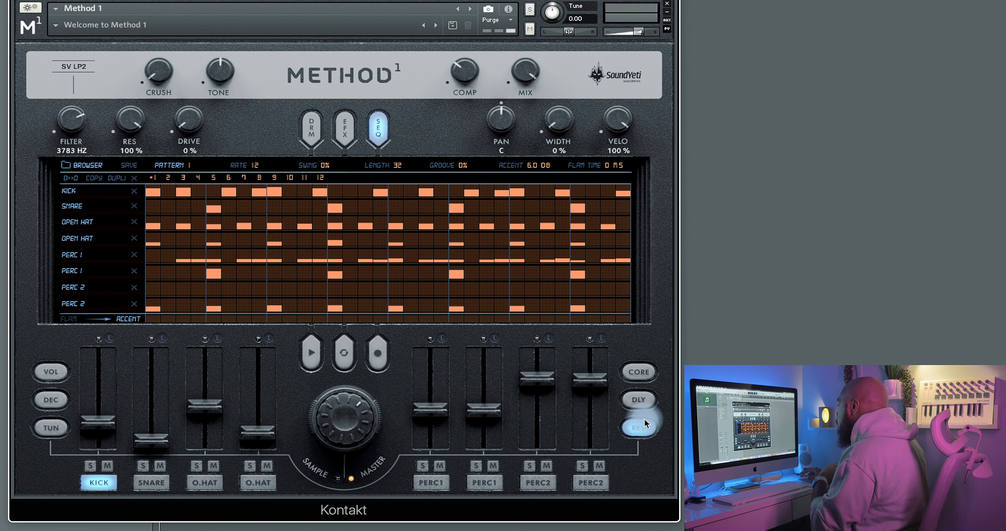
{"action": "left_click", "coordinate": [645, 404]}
{"action": "left_click", "coordinate": [646, 378]}
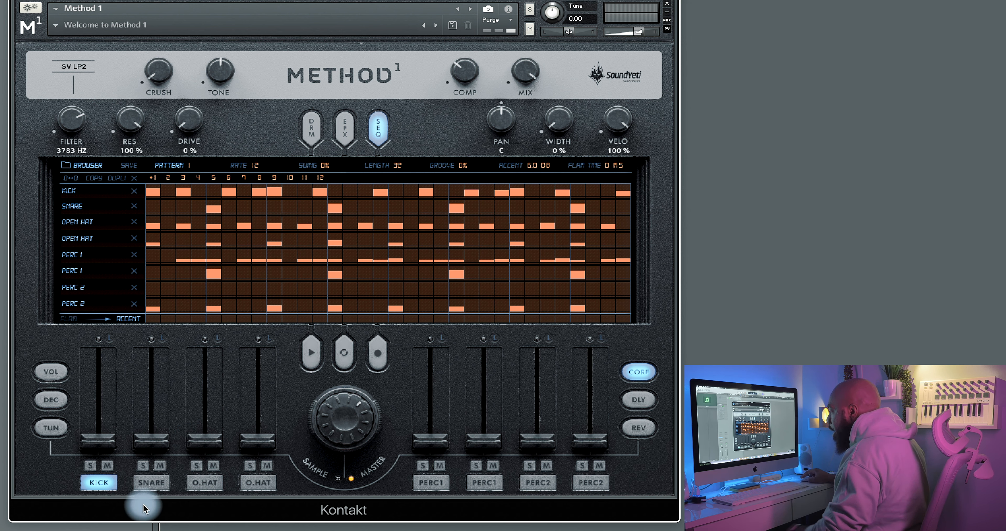
Audition the individual drum channels, from snare through the open hats and percussion to the kick, and examine each one's waveform and pattern.
{"action": "left_click", "coordinate": [150, 482]}
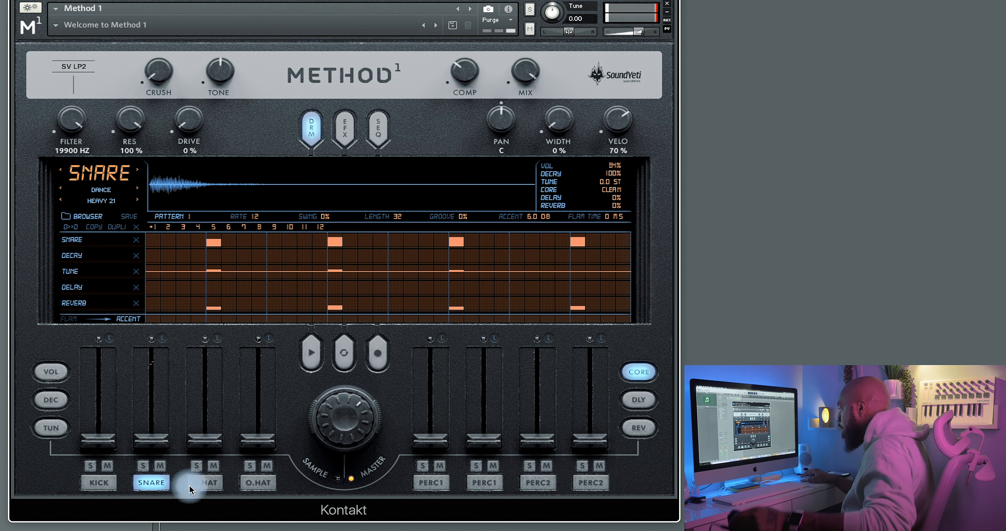
{"action": "left_click", "coordinate": [204, 483]}
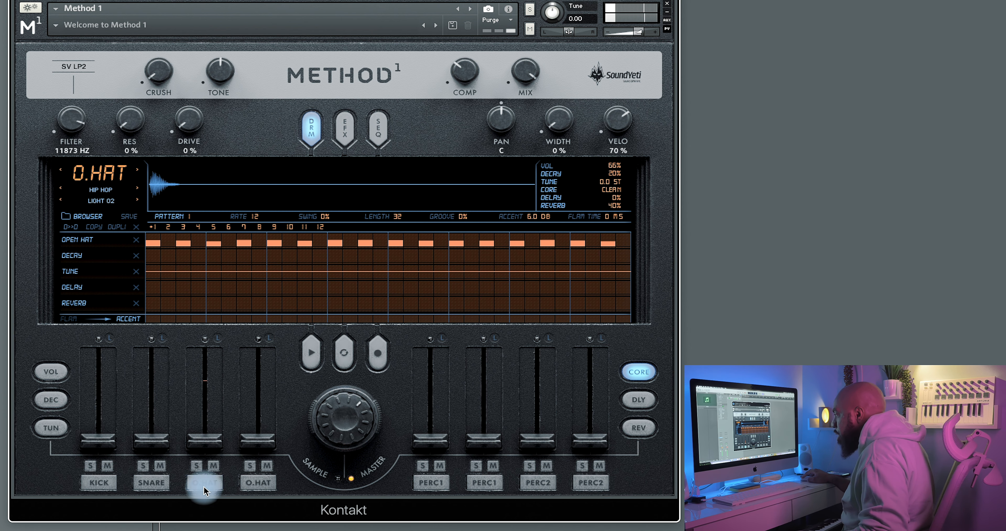
{"action": "left_click", "coordinate": [264, 489]}
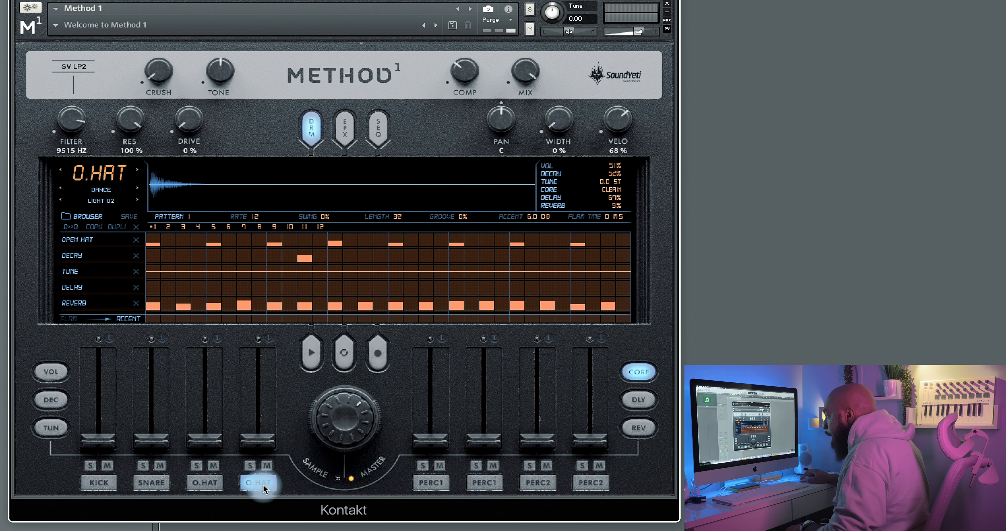
{"action": "left_click", "coordinate": [428, 485]}
{"action": "left_click", "coordinate": [485, 488]}
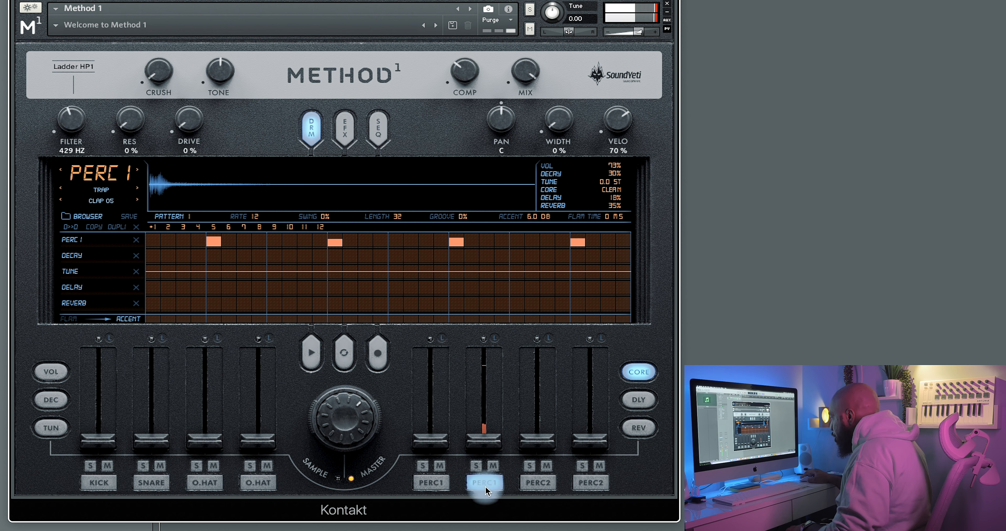
{"action": "left_click", "coordinate": [545, 488]}
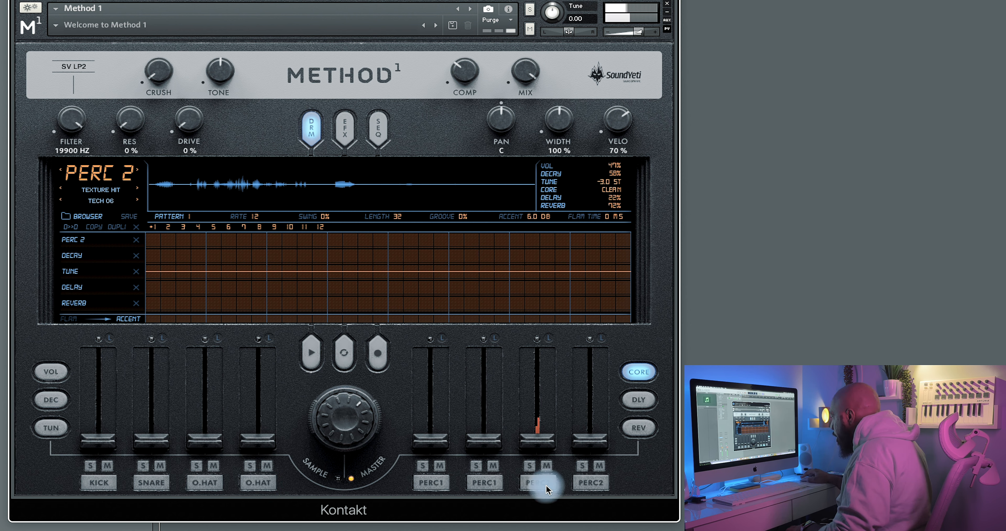
{"action": "left_click", "coordinate": [590, 483]}
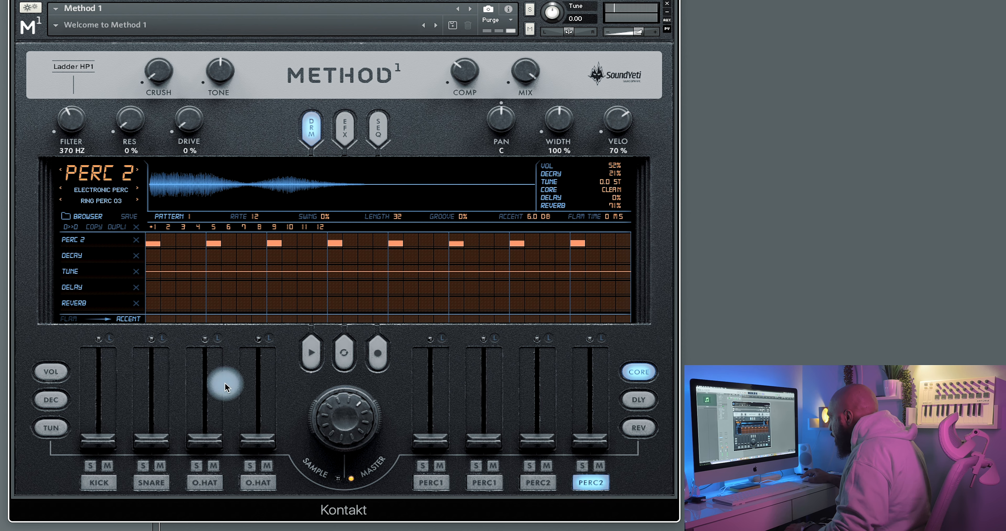
{"action": "left_click", "coordinate": [99, 483]}
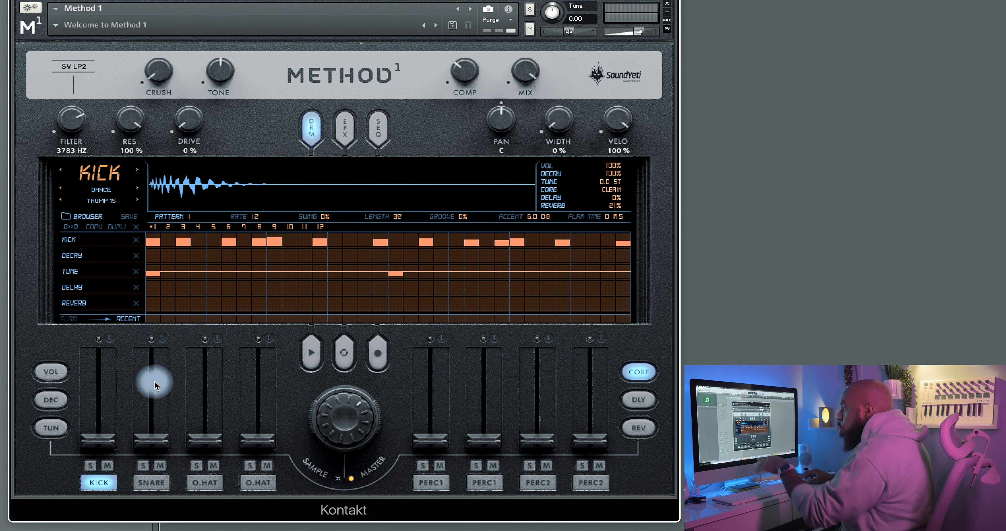
{"action": "left_click", "coordinate": [156, 485]}
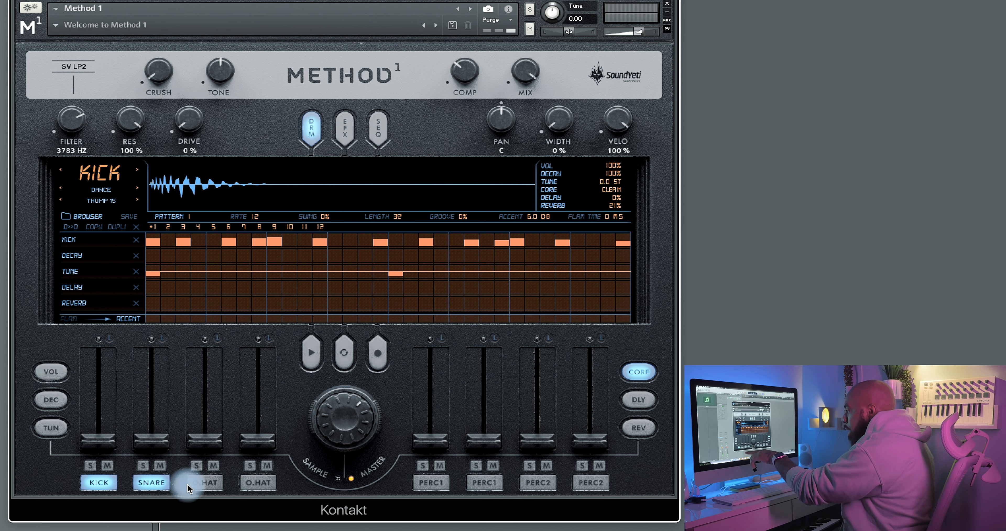
{"action": "left_click", "coordinate": [207, 481]}
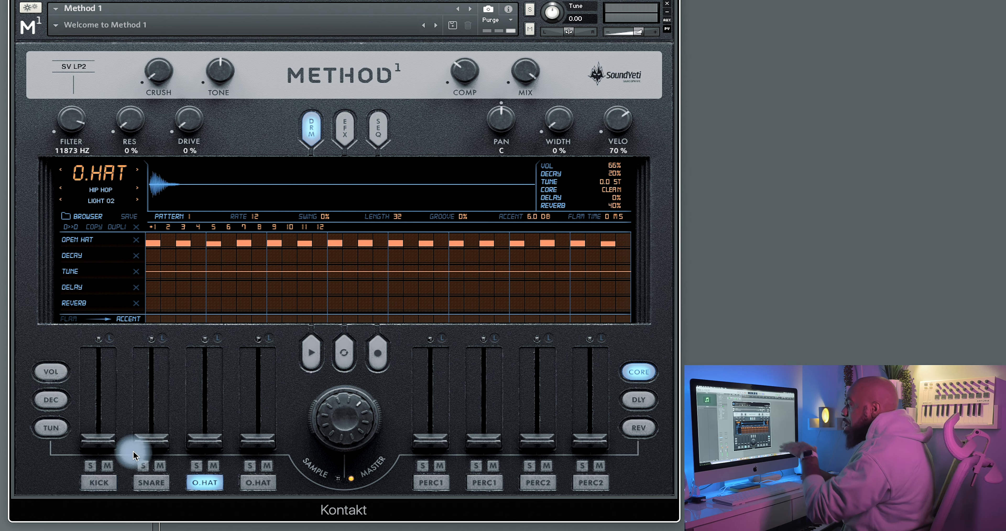
Select the kick channel and set its volume to 61% and its reverb to 59%.
{"action": "left_click", "coordinate": [99, 483]}
{"action": "left_click", "coordinate": [54, 377]}
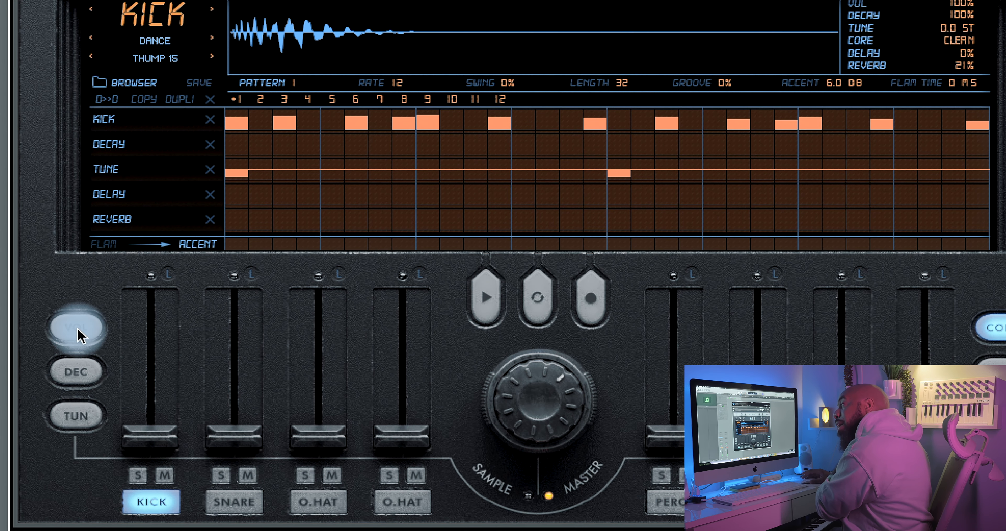
{"action": "left_click", "coordinate": [78, 329]}
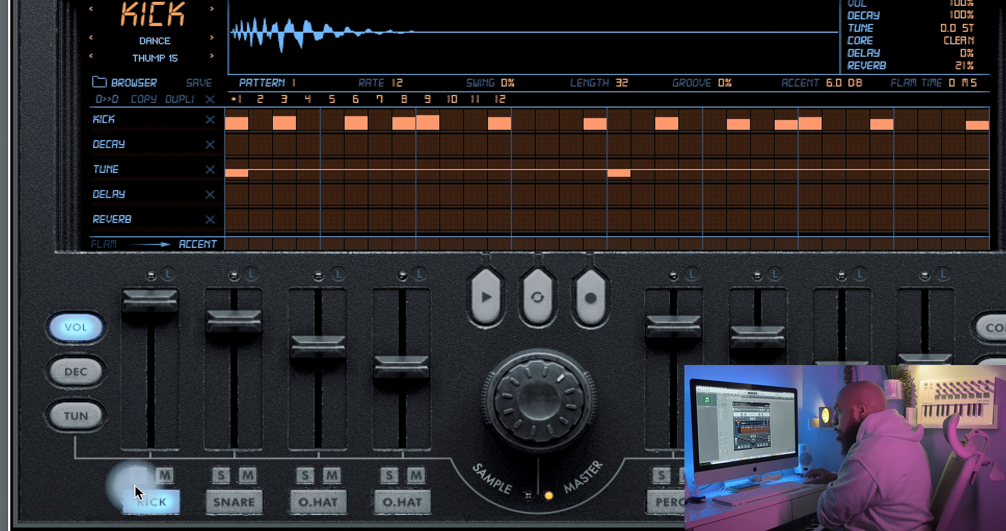
{"action": "left_click_drag", "start_coordinate": [156, 310], "coordinate": [156, 376]}
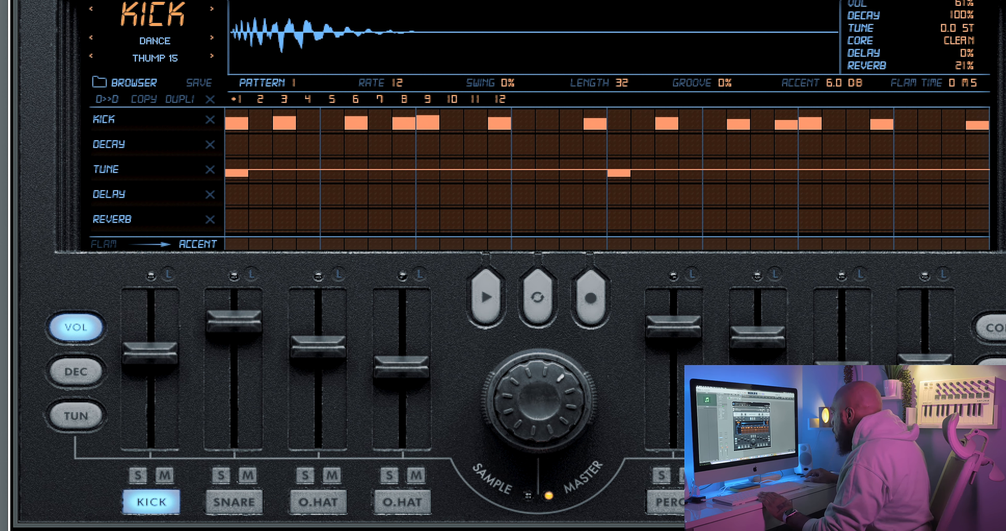
{"action": "left_click", "coordinate": [1000, 415]}
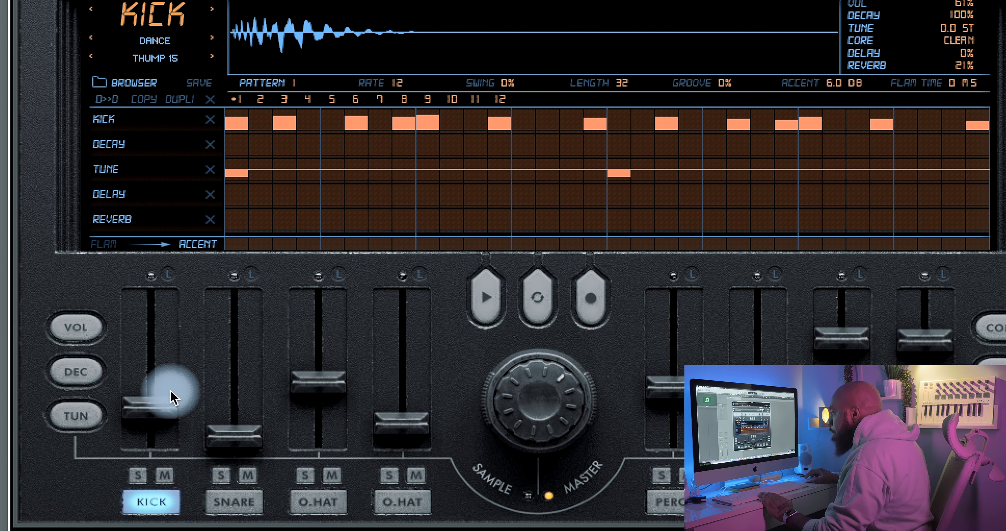
{"action": "left_click_drag", "start_coordinate": [157, 408], "coordinate": [157, 365]}
Try different kick tunings, settle on 1.3 ST, and set the kick's volume to 83%.
{"action": "left_click", "coordinate": [78, 415]}
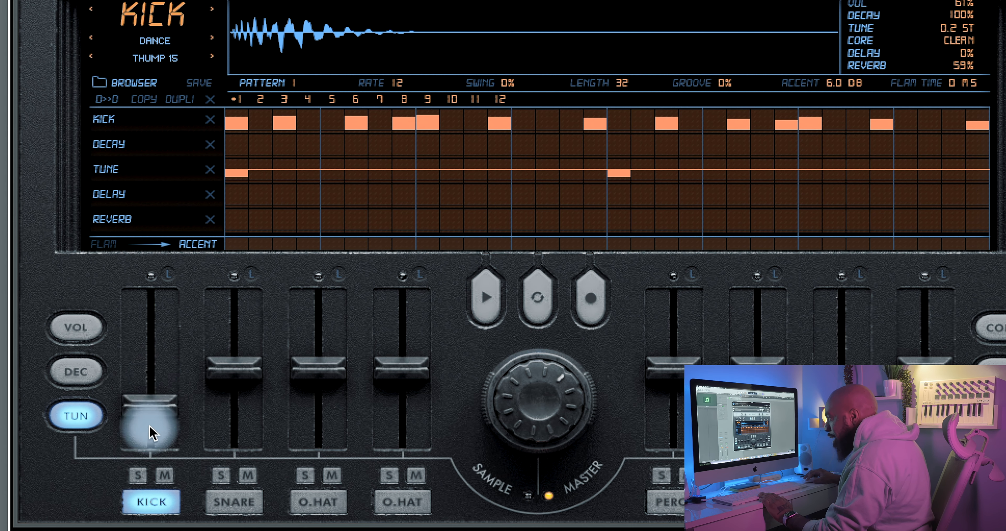
{"action": "left_click_drag", "start_coordinate": [156, 410], "coordinate": [157, 374]}
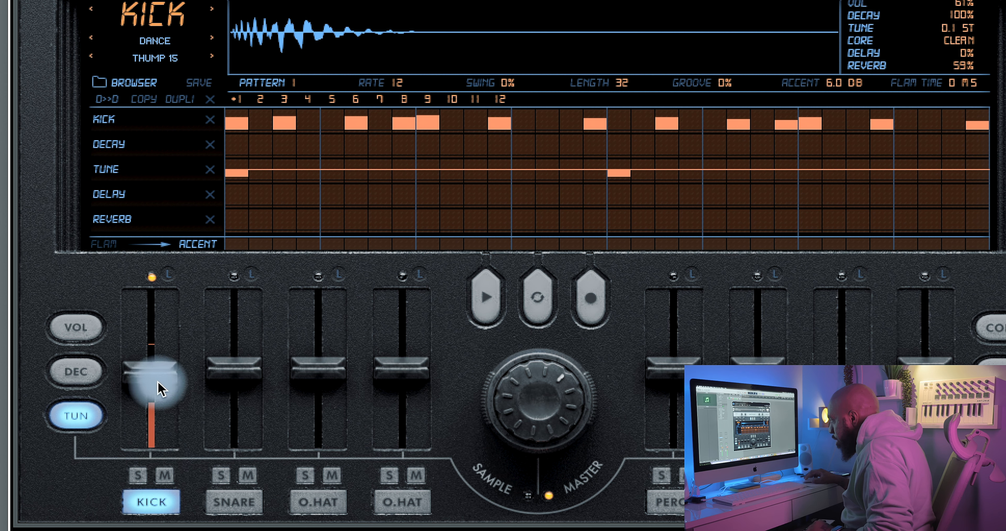
{"action": "left_click_drag", "start_coordinate": [157, 381], "coordinate": [148, 455]}
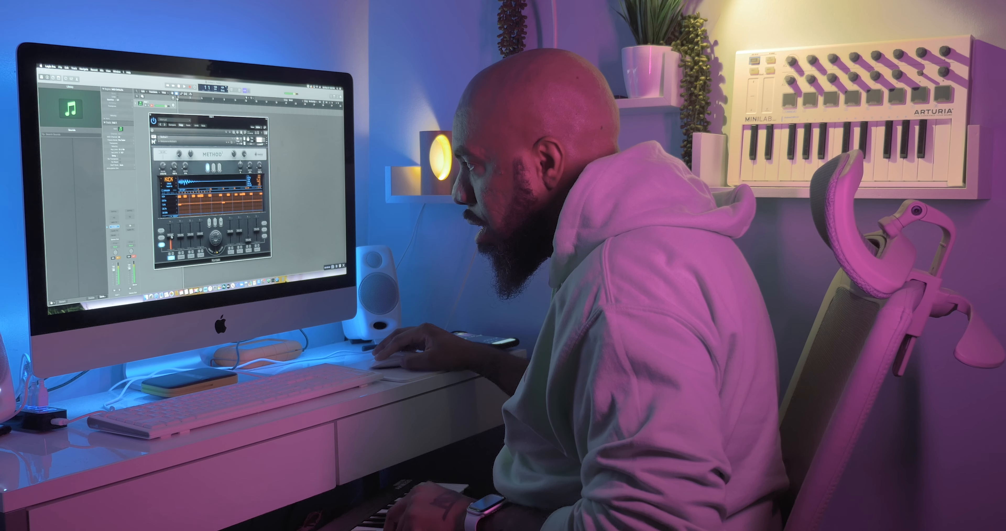
{"action": "left_click_drag", "start_coordinate": [172, 236], "coordinate": [174, 226]}
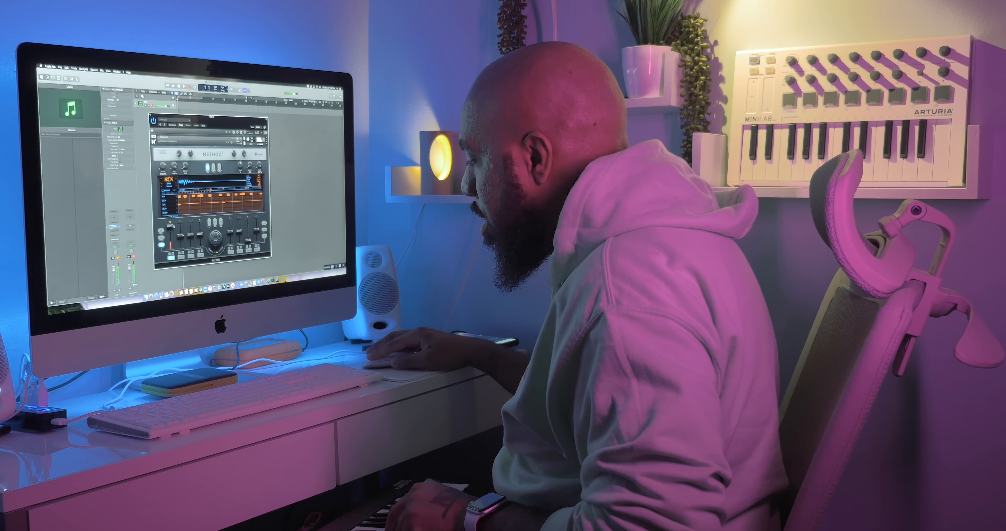
{"action": "key", "text": "XF86AudioRaiseVolume"}
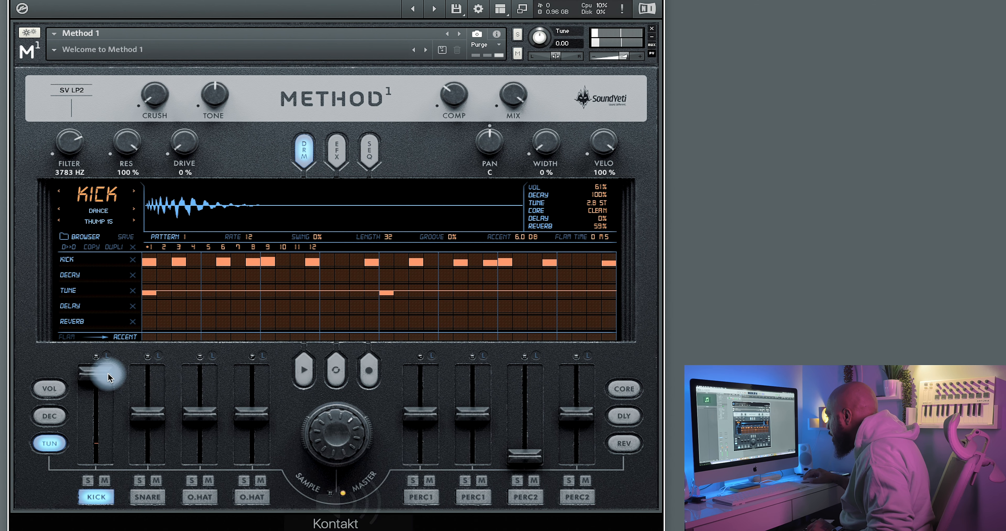
{"action": "mouse_move", "coordinate": [101, 370]}
{"action": "left_mouse_down"}
{"action": "mouse_move", "coordinate": [101, 394]}
{"action": "mouse_move", "coordinate": [60, 388]}
{"action": "mouse_move", "coordinate": [95, 438]}
{"action": "mouse_move", "coordinate": [105, 386]}
{"action": "left_mouse_up"}
{"action": "left_click", "coordinate": [56, 390]}
{"action": "left_click", "coordinate": [96, 406]}
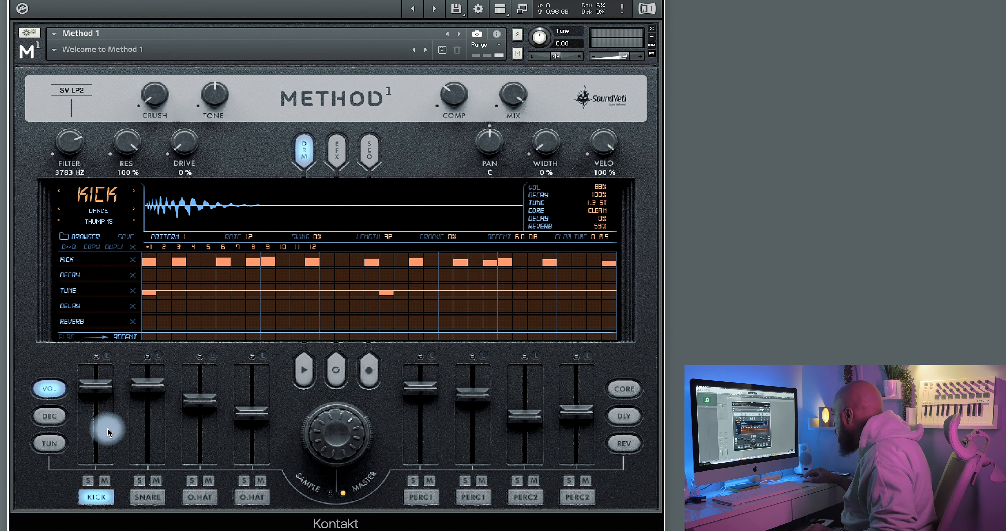
Audition the kick's decay range, set it to 72%, and toggle the channel's solo on and off.
{"action": "left_click", "coordinate": [59, 422]}
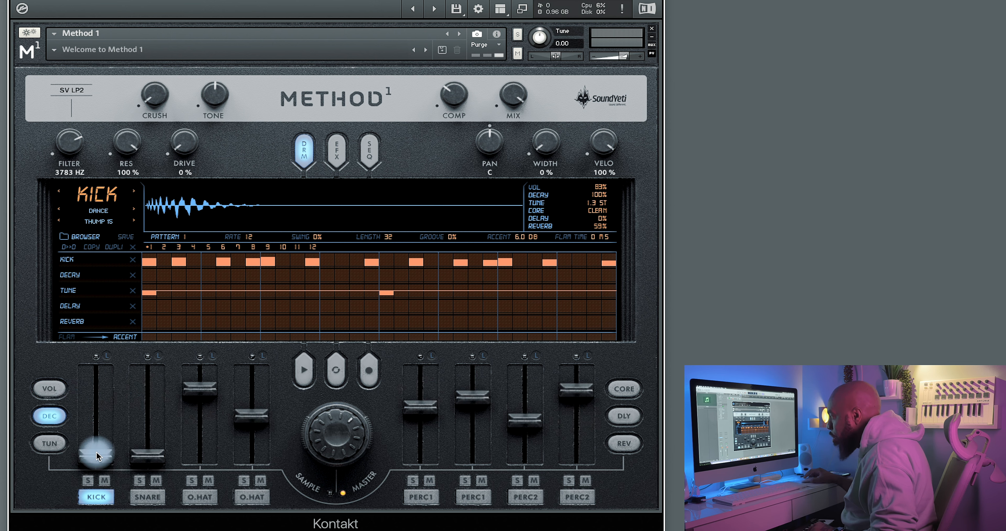
{"action": "left_click_drag", "start_coordinate": [98, 455], "coordinate": [106, 356]}
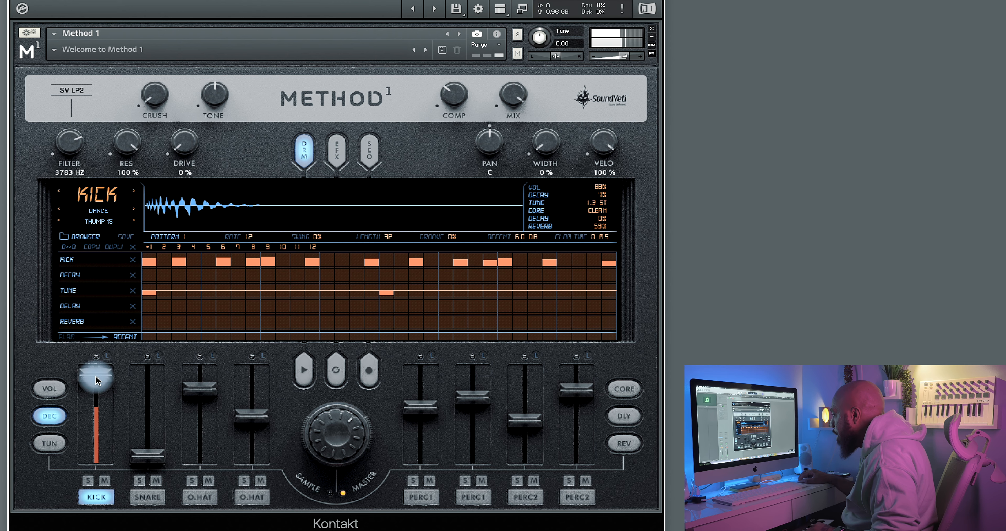
{"action": "left_click_drag", "start_coordinate": [97, 381], "coordinate": [91, 485]}
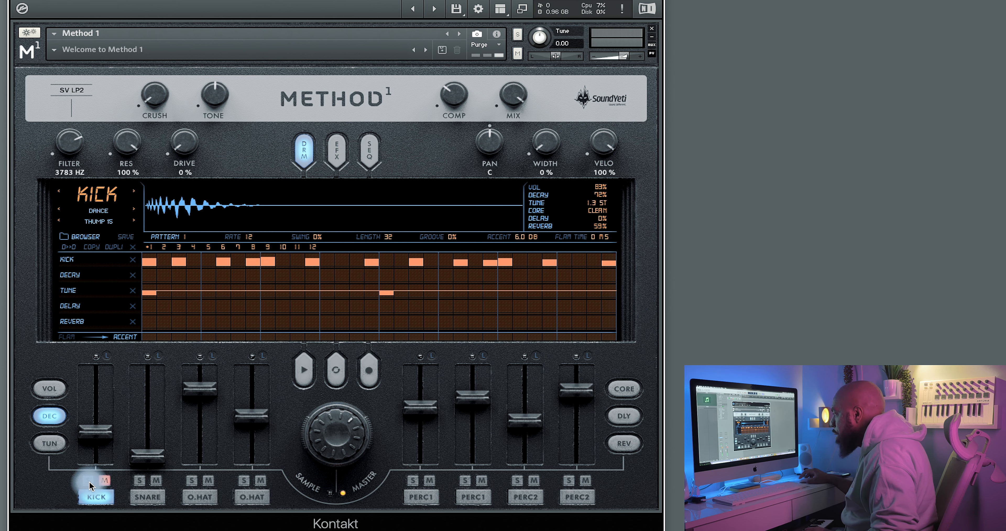
{"action": "left_click", "coordinate": [88, 480]}
{"action": "left_click", "coordinate": [89, 480]}
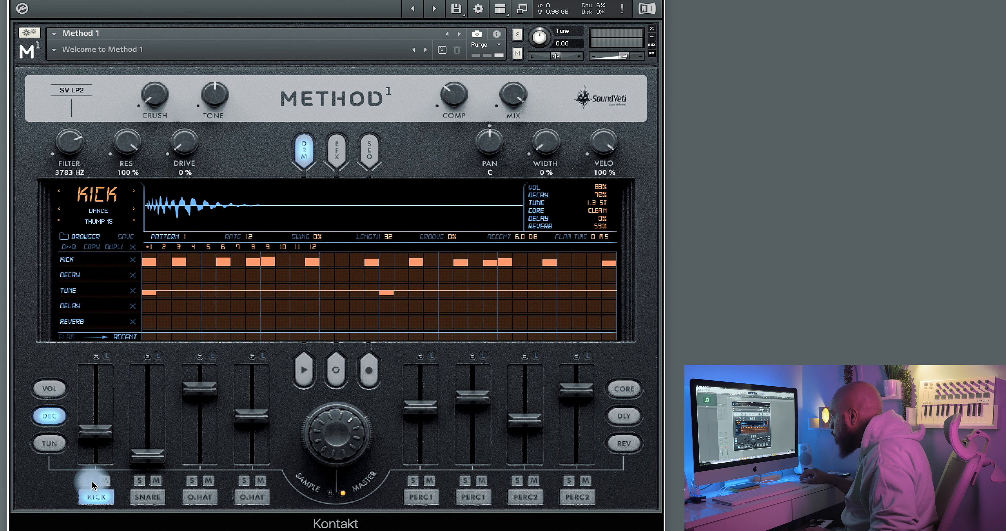
Select the snare channel and set its decay to 24% and its core to LO FI.
{"action": "left_click", "coordinate": [151, 503]}
{"action": "left_click_drag", "start_coordinate": [150, 459], "coordinate": [135, 404]}
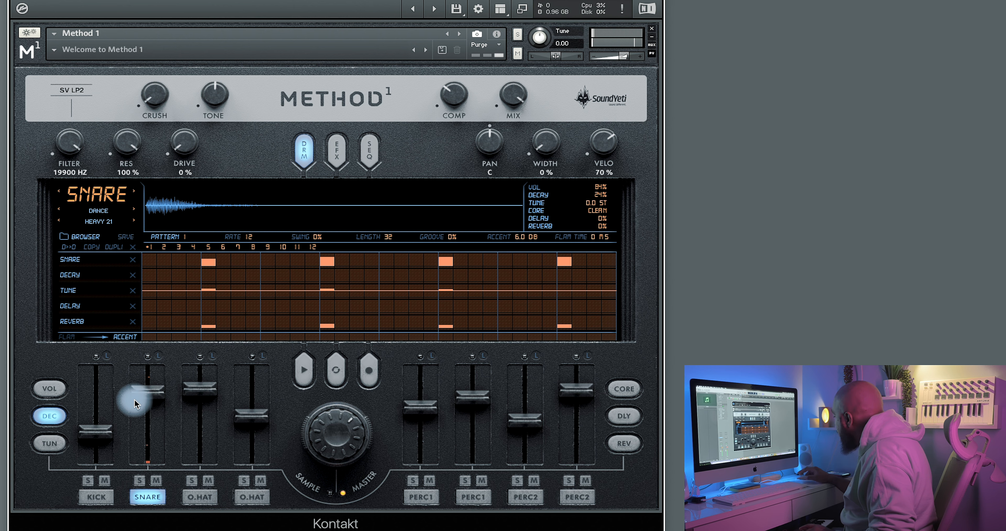
{"action": "left_click", "coordinate": [624, 385]}
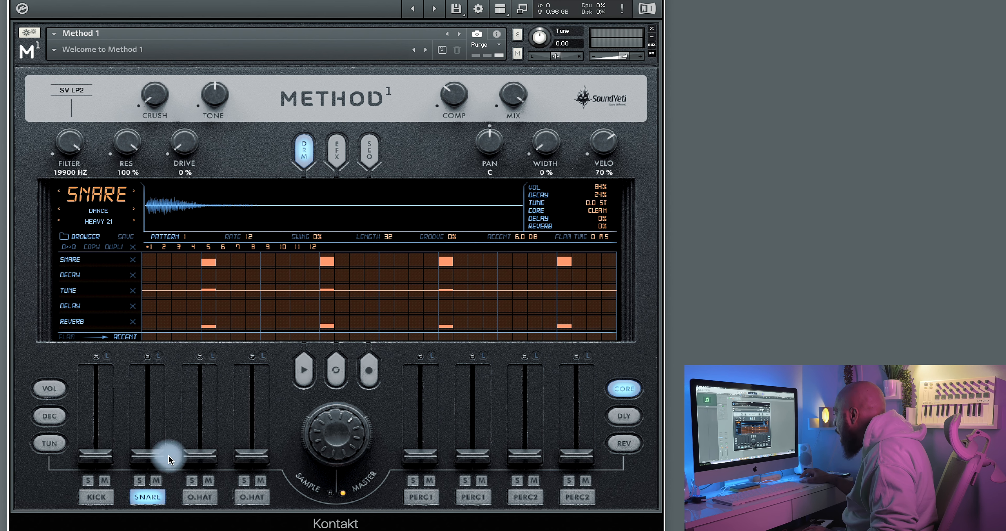
{"action": "left_click_drag", "start_coordinate": [149, 457], "coordinate": [147, 420]}
Raise the snare's delay to 100%.
{"action": "left_click", "coordinate": [626, 419]}
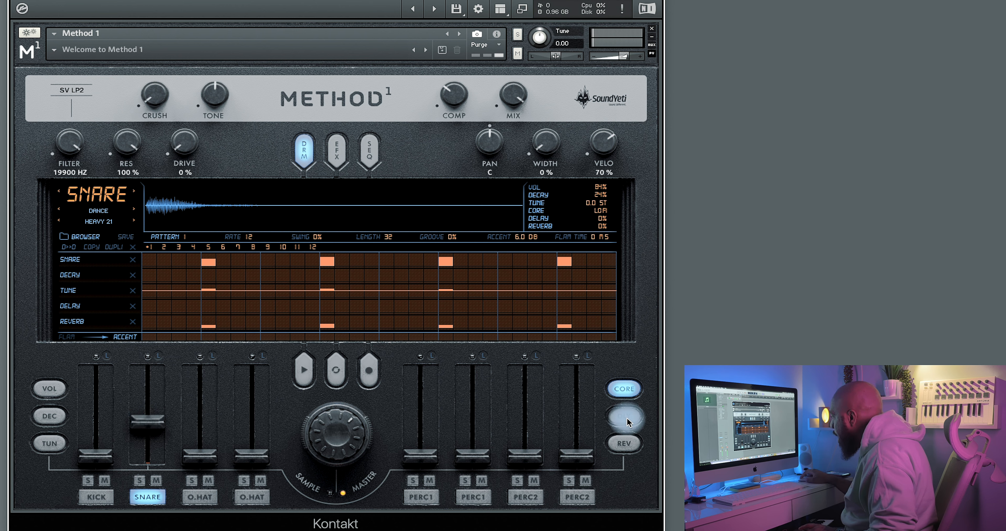
{"action": "left_click_drag", "start_coordinate": [151, 459], "coordinate": [149, 351]}
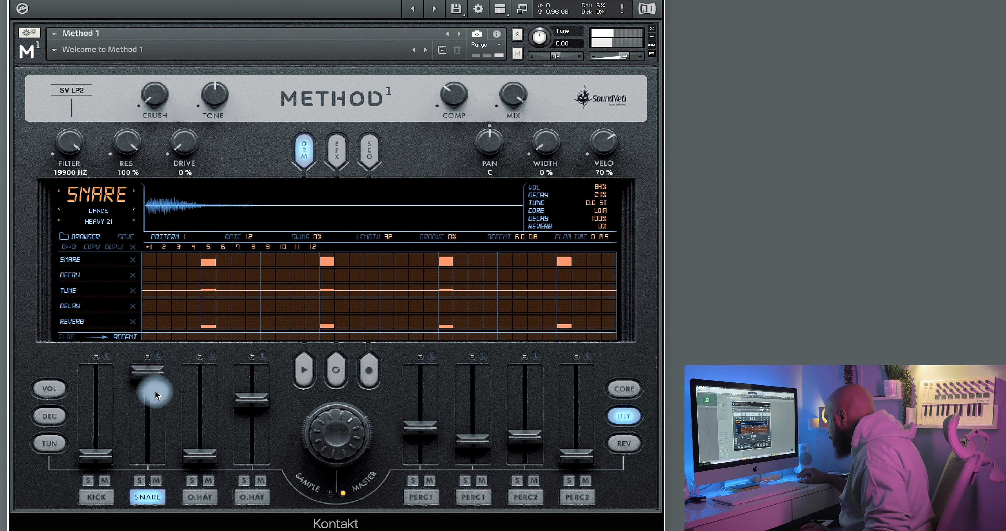
{"action": "key", "text": "super+f"}
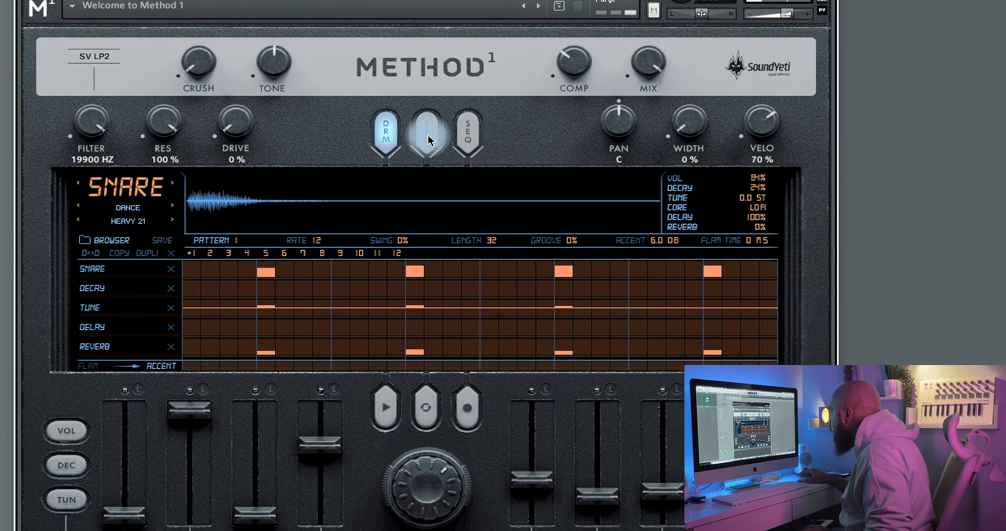
View the delay and reverb effects page, return to the drum page and draw a rising tune curve across steps 2 to 11 of the snare pattern.
{"action": "left_click", "coordinate": [433, 134]}
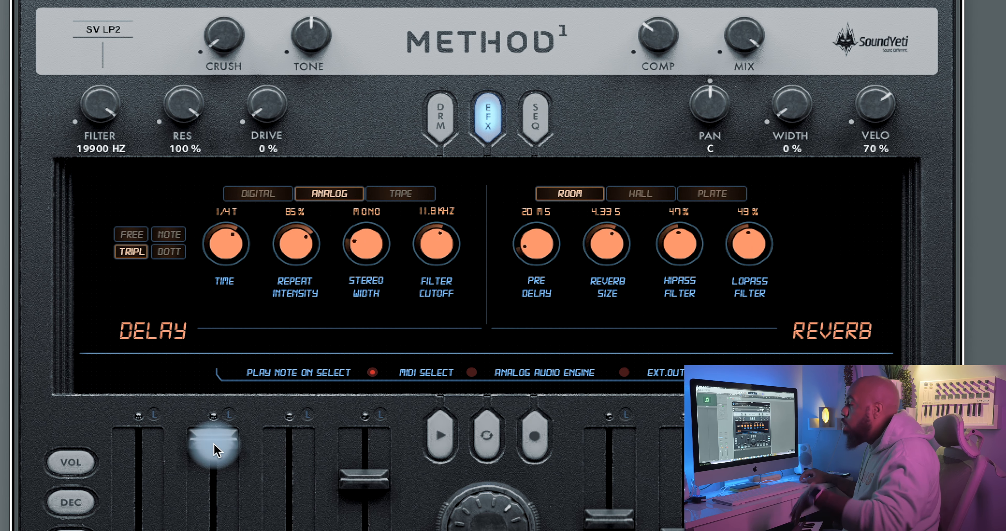
{"action": "left_click", "coordinate": [440, 118]}
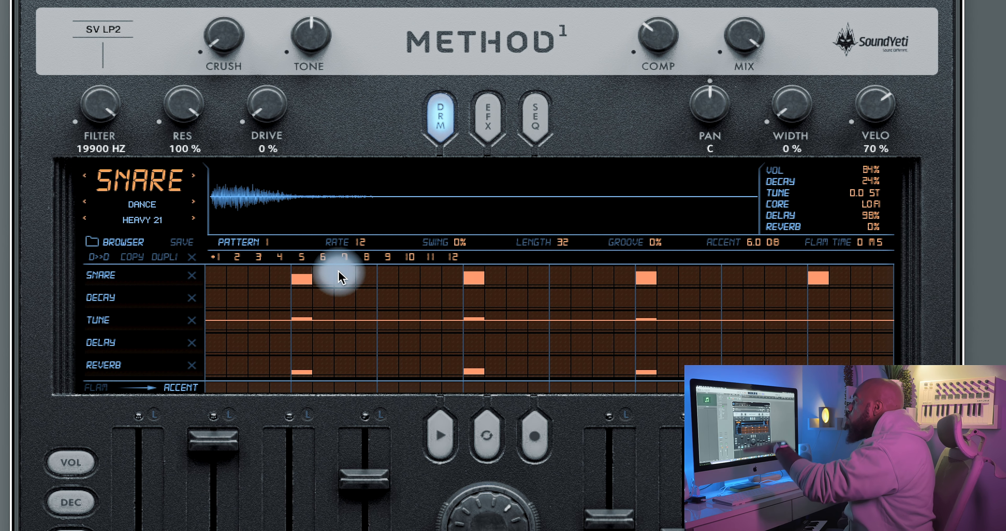
{"action": "mouse_move", "coordinate": [243, 330]}
{"action": "left_mouse_down"}
{"action": "mouse_move", "coordinate": [371, 297]}
{"action": "mouse_move", "coordinate": [439, 312]}
{"action": "mouse_move", "coordinate": [410, 314]}
{"action": "left_mouse_up"}
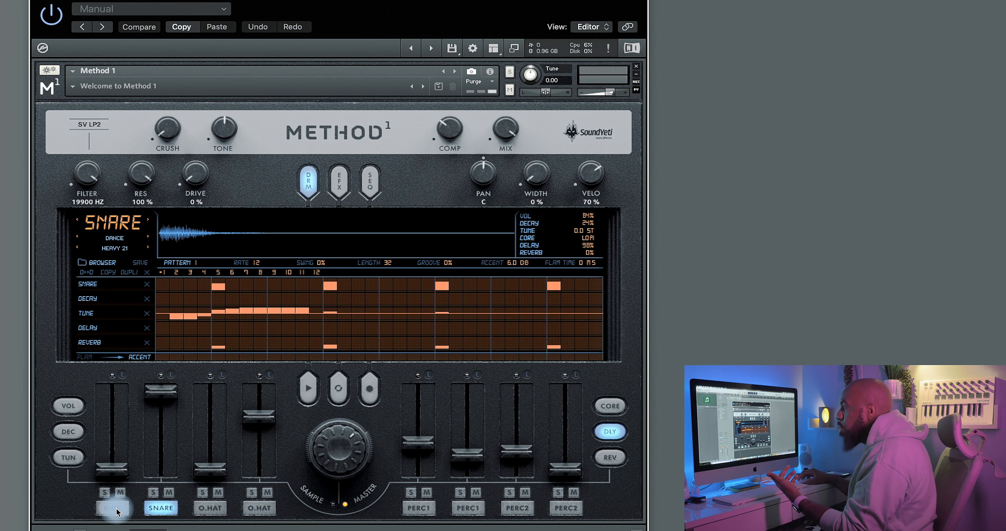
Select the kick channel and look through its genre, drum type and sample lists.
{"action": "left_click", "coordinate": [113, 508]}
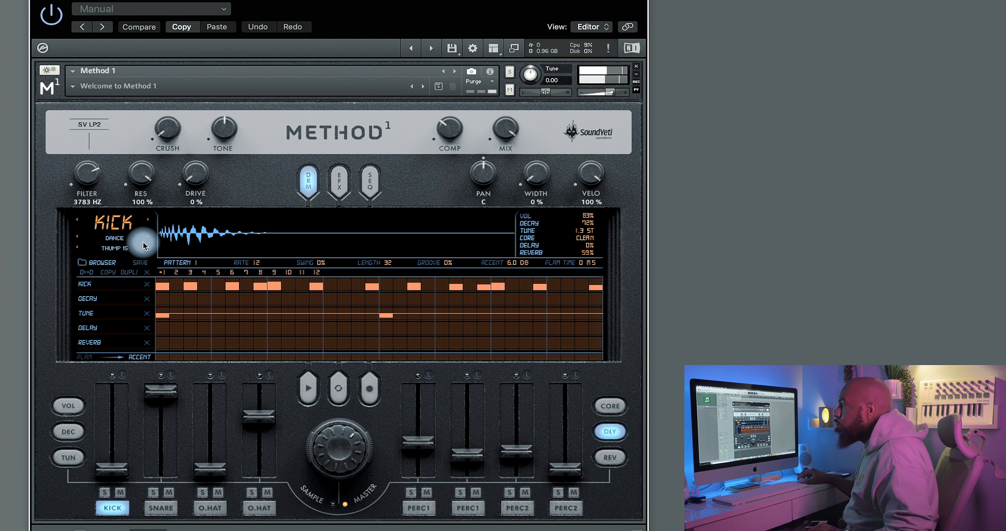
{"action": "left_click", "coordinate": [118, 240]}
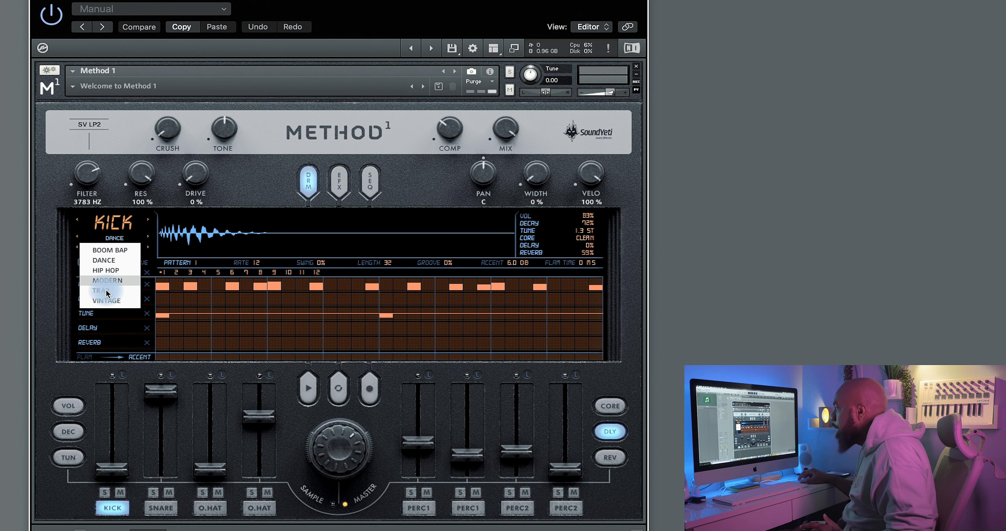
{"action": "left_click", "coordinate": [138, 226]}
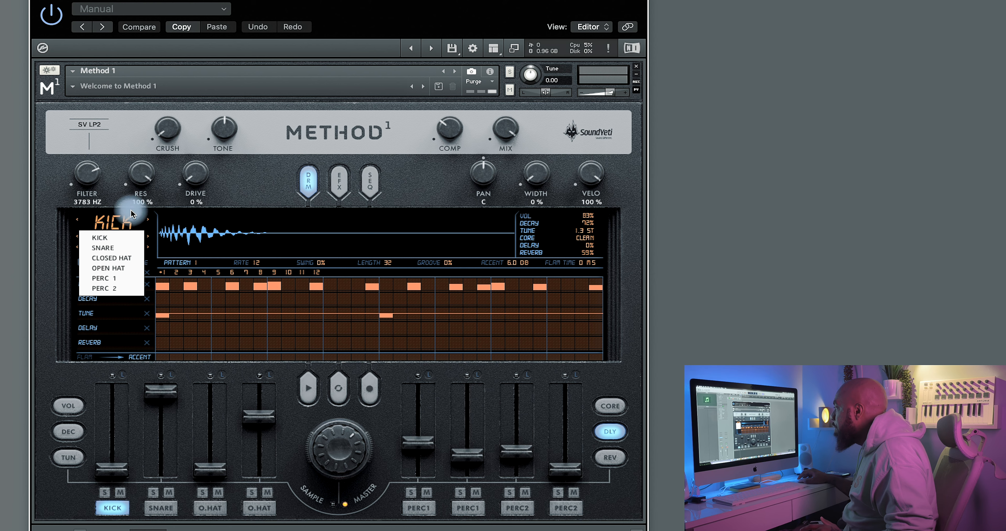
{"action": "left_click", "coordinate": [123, 256]}
{"action": "left_click", "coordinate": [123, 252]}
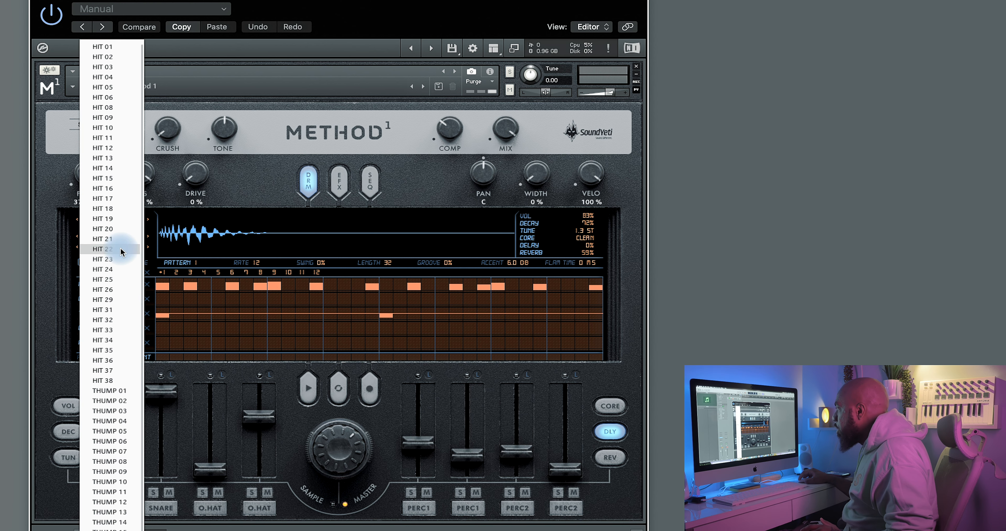
{"action": "left_click", "coordinate": [134, 225]}
{"action": "left_click", "coordinate": [122, 237]}
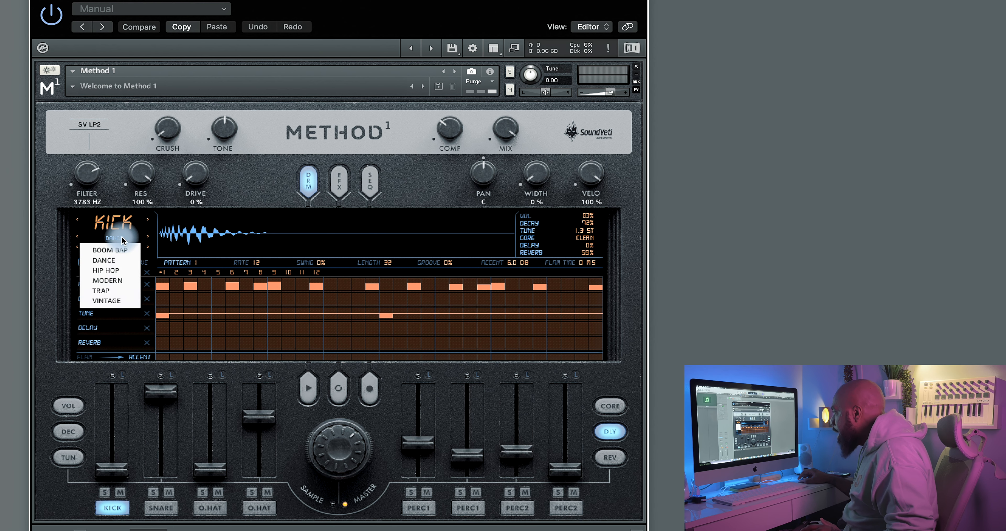
{"action": "left_click", "coordinate": [128, 224]}
{"action": "left_click", "coordinate": [161, 213]}
Load the Dance kick sample HIT 22 and audition the following samples up to HIT 29.
{"action": "left_click", "coordinate": [119, 256]}
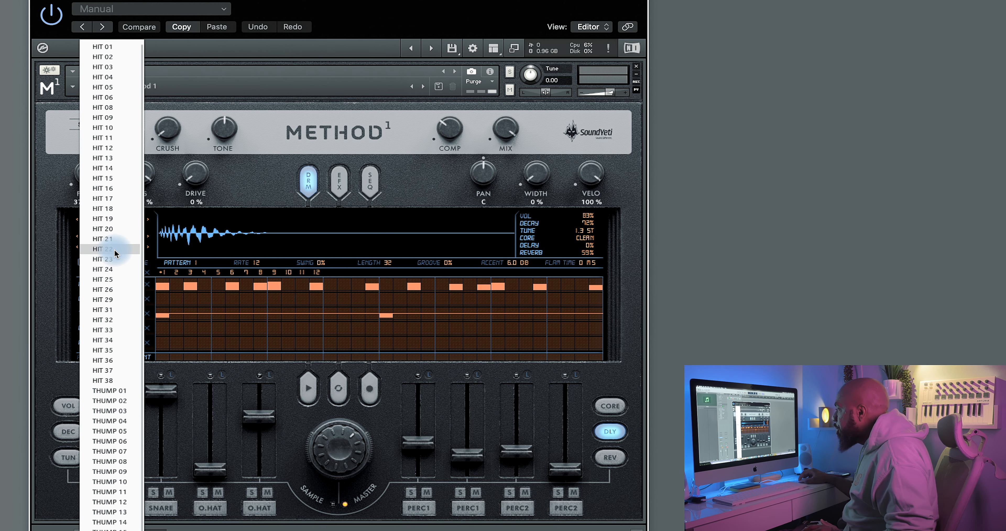
{"action": "left_click", "coordinate": [116, 254]}
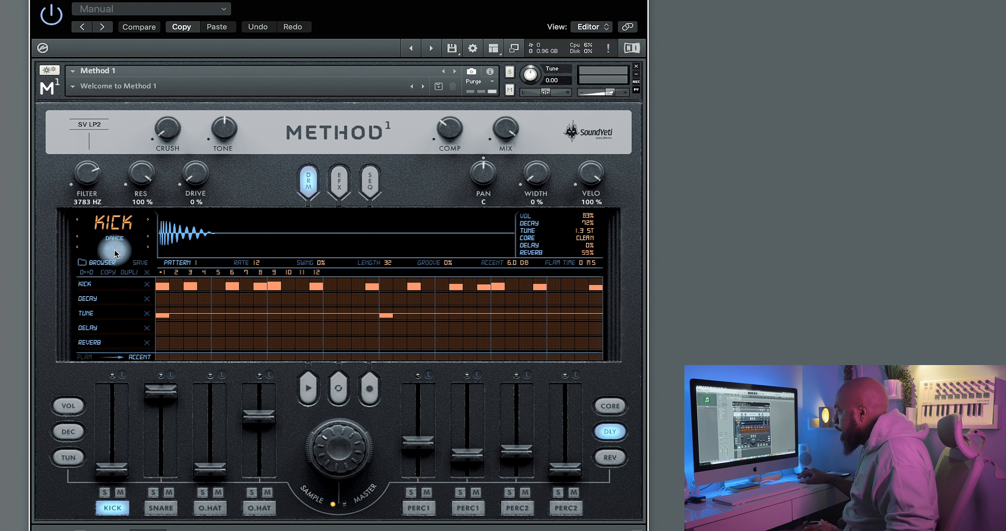
{"action": "left_click", "coordinate": [148, 248]}
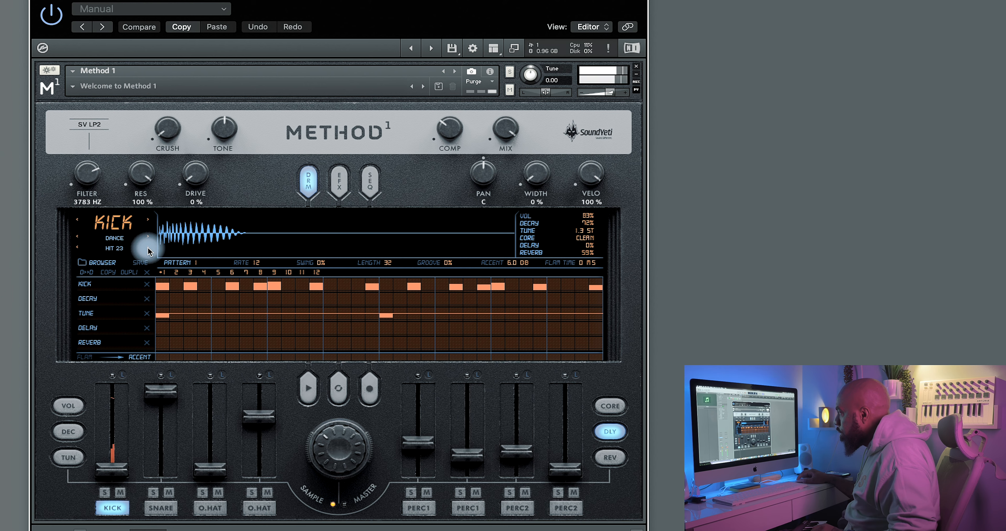
{"action": "left_click", "coordinate": [148, 248]}
{"action": "left_click", "coordinate": [148, 248]}
{"action": "left_click", "coordinate": [148, 248]}
{"action": "left_click", "coordinate": [148, 248]}
{"action": "left_click", "coordinate": [148, 248]}
{"action": "left_click", "coordinate": [148, 248]}
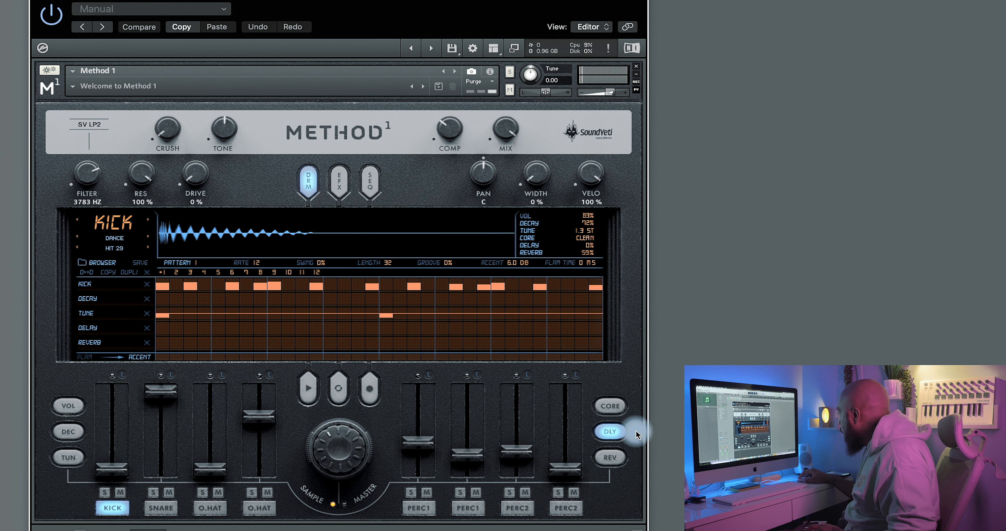
Set the kick's reverb to 21% and continue auditioning Dance samples from HIT 29 up to the THUMP samples.
{"action": "left_click", "coordinate": [607, 464]}
{"action": "left_click_drag", "start_coordinate": [112, 426], "coordinate": [112, 465]}
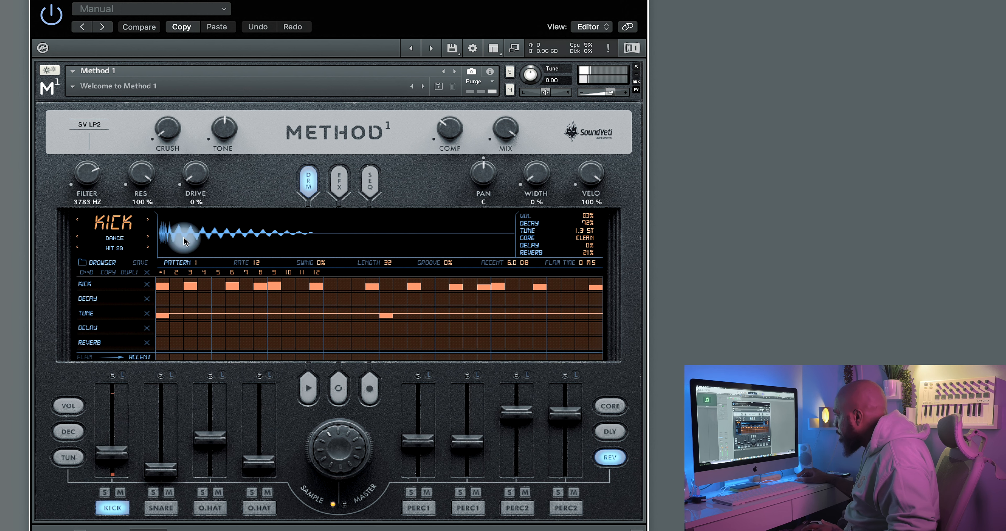
{"action": "left_click", "coordinate": [148, 248]}
{"action": "left_click", "coordinate": [149, 248]}
{"action": "left_click", "coordinate": [148, 247]}
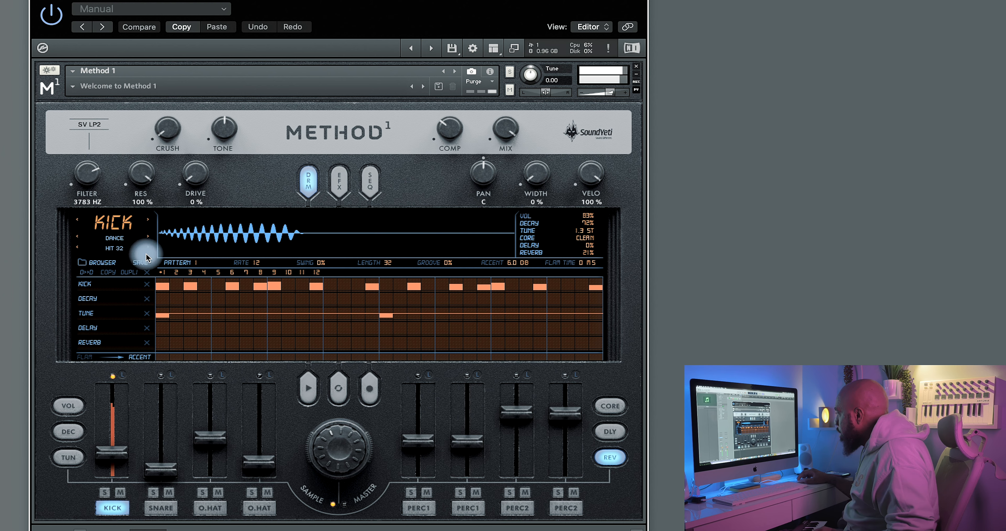
{"action": "left_click", "coordinate": [149, 248]}
{"action": "left_click", "coordinate": [148, 248]}
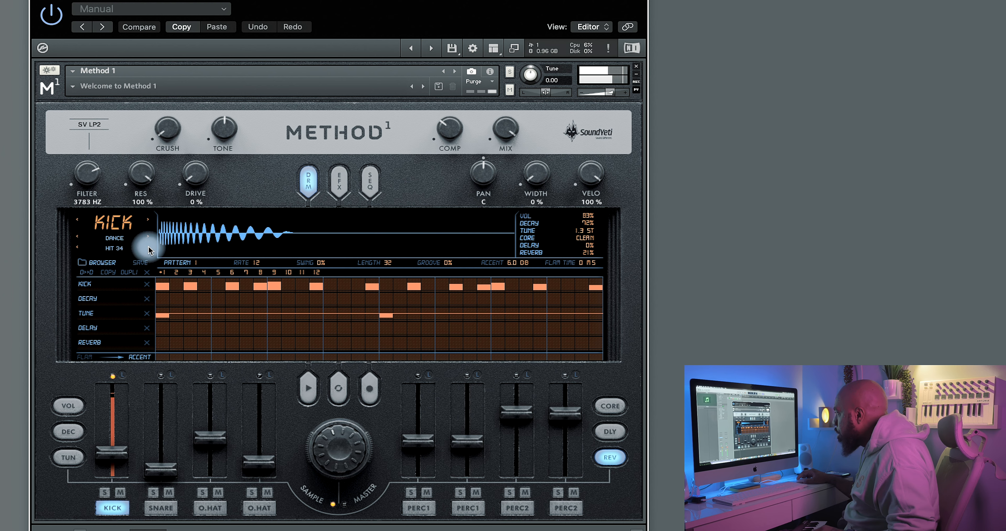
{"action": "left_click", "coordinate": [148, 248]}
{"action": "left_click", "coordinate": [148, 247]}
{"action": "left_click", "coordinate": [148, 248]}
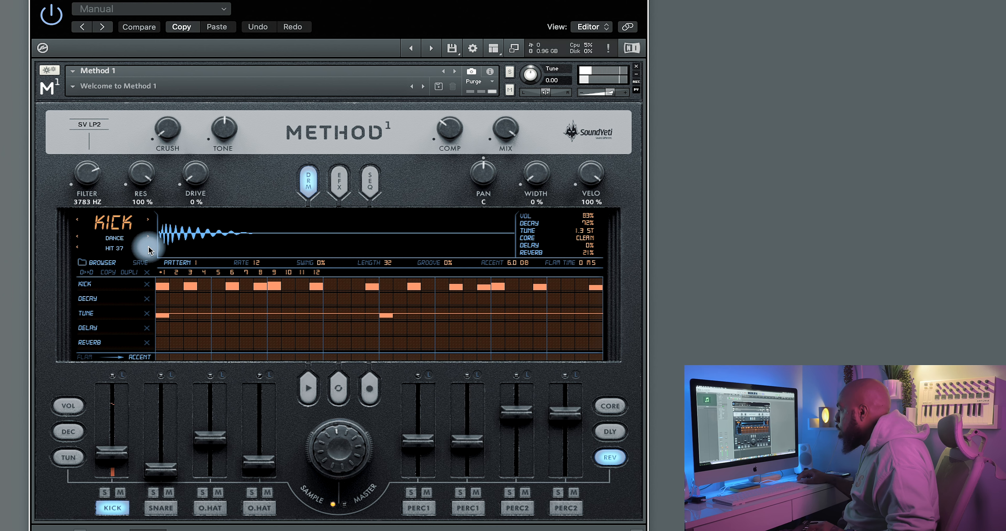
{"action": "left_click", "coordinate": [149, 248]}
{"action": "left_click", "coordinate": [149, 248]}
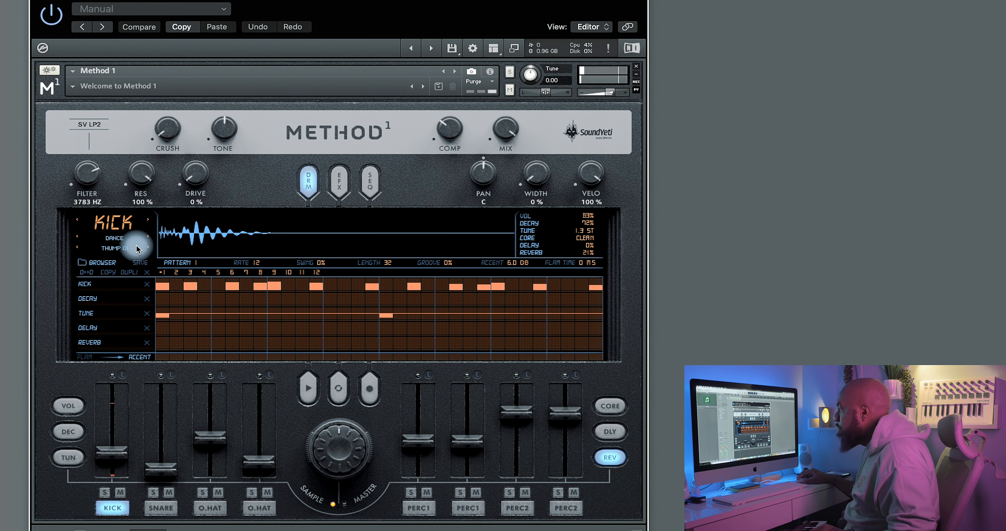
Switch the kick's genre to Boom Bap and audition its samples through HIT 38 and HIT 42.
{"action": "left_click", "coordinate": [120, 240]}
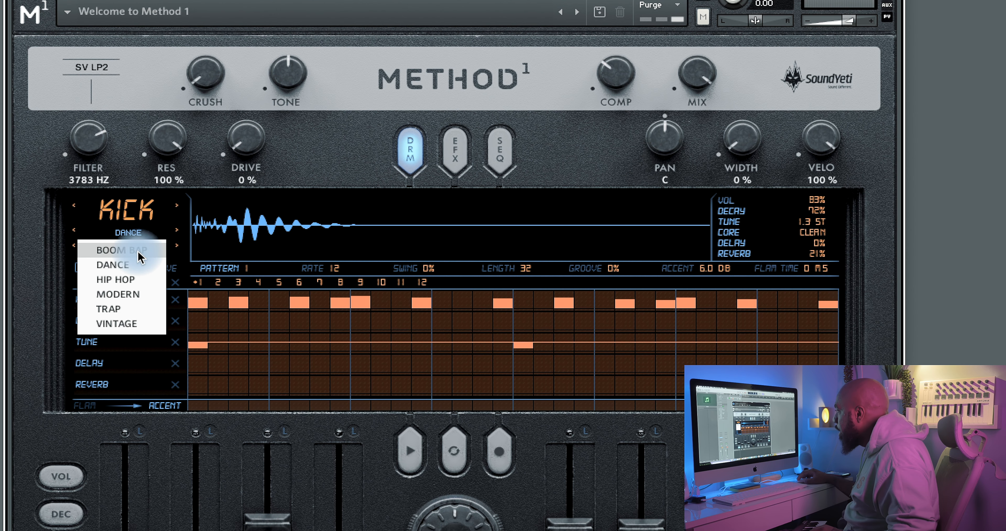
{"action": "left_click", "coordinate": [112, 250]}
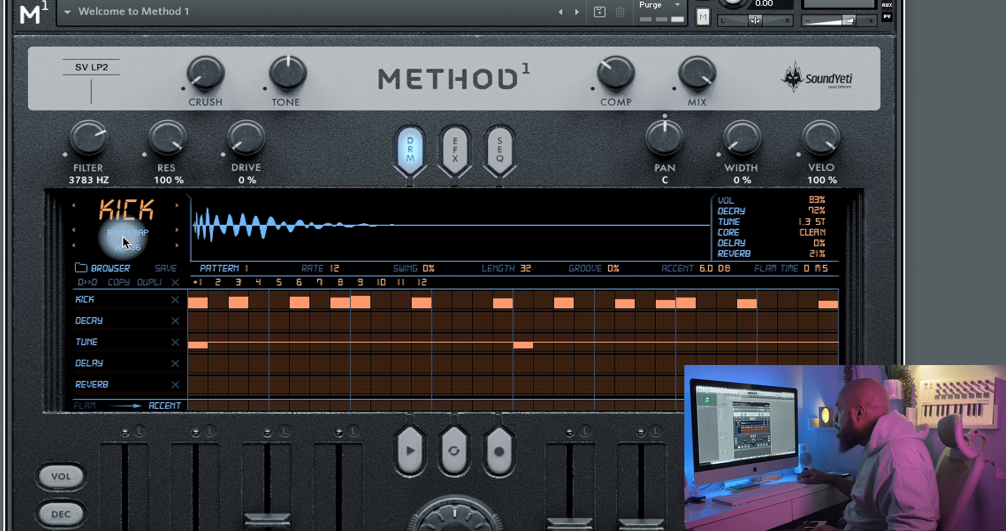
{"action": "left_click", "coordinate": [178, 247]}
{"action": "left_click", "coordinate": [178, 247]}
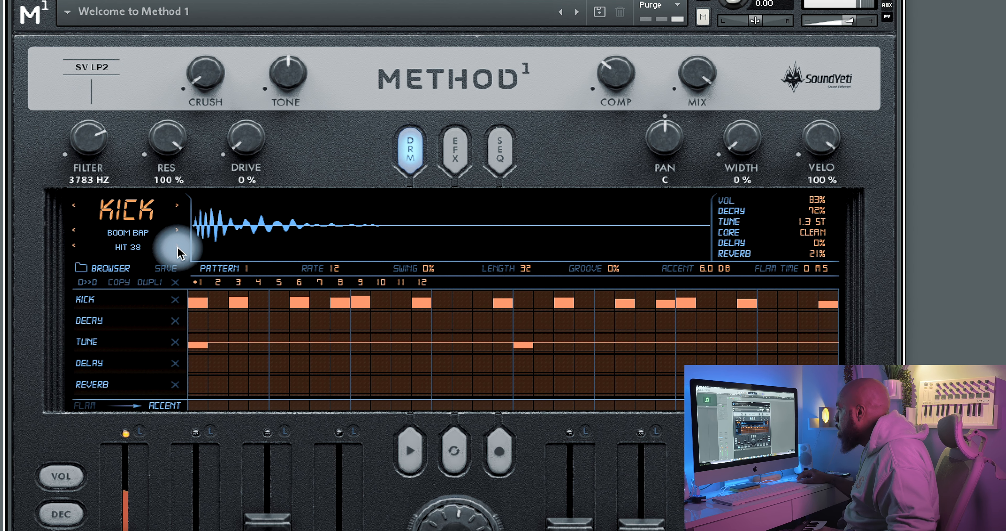
{"action": "left_click", "coordinate": [177, 247]}
{"action": "left_click", "coordinate": [177, 247]}
{"action": "left_click", "coordinate": [178, 247]}
{"action": "left_click", "coordinate": [178, 247]}
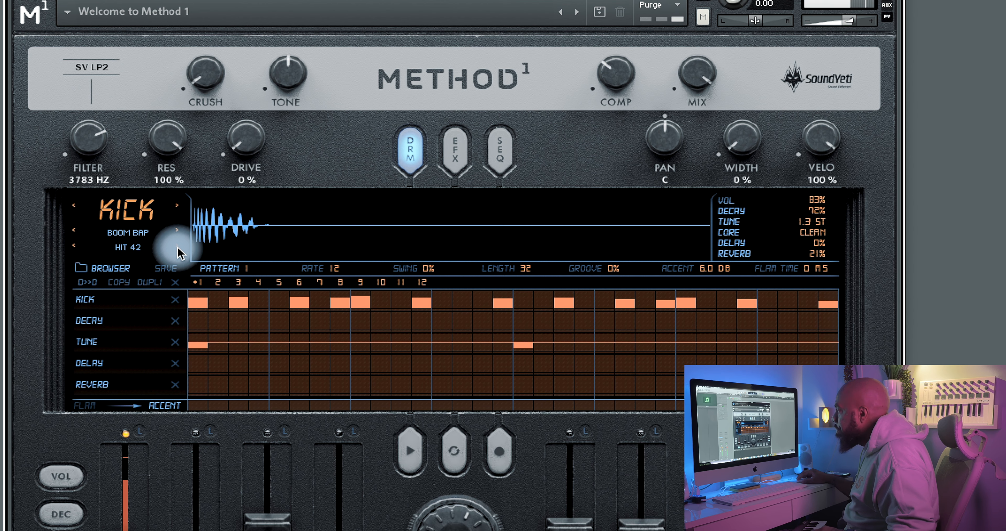
{"action": "left_click", "coordinate": [177, 247]}
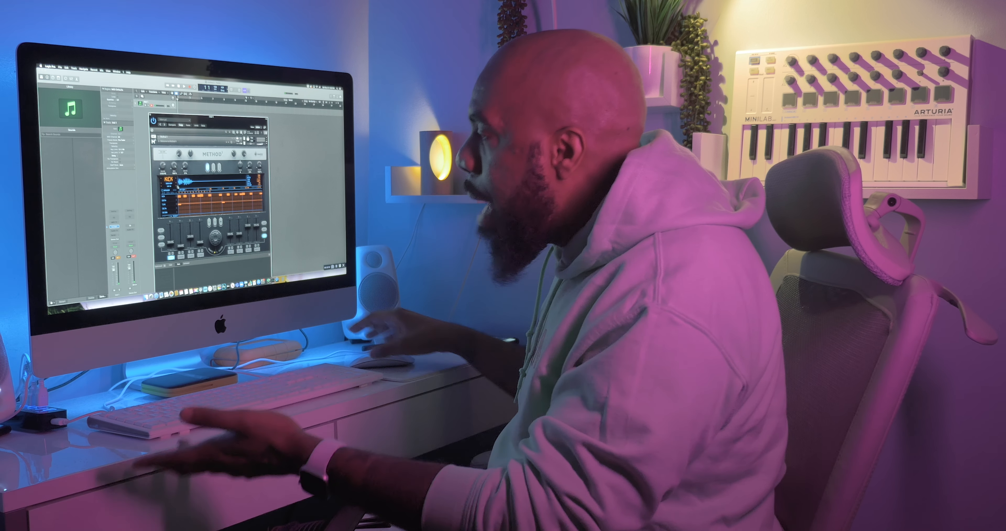
Switch the kick's genre to Hip Hop and audition its samples from HIT 37 to HIT 39.
{"action": "left_click", "coordinate": [117, 253]}
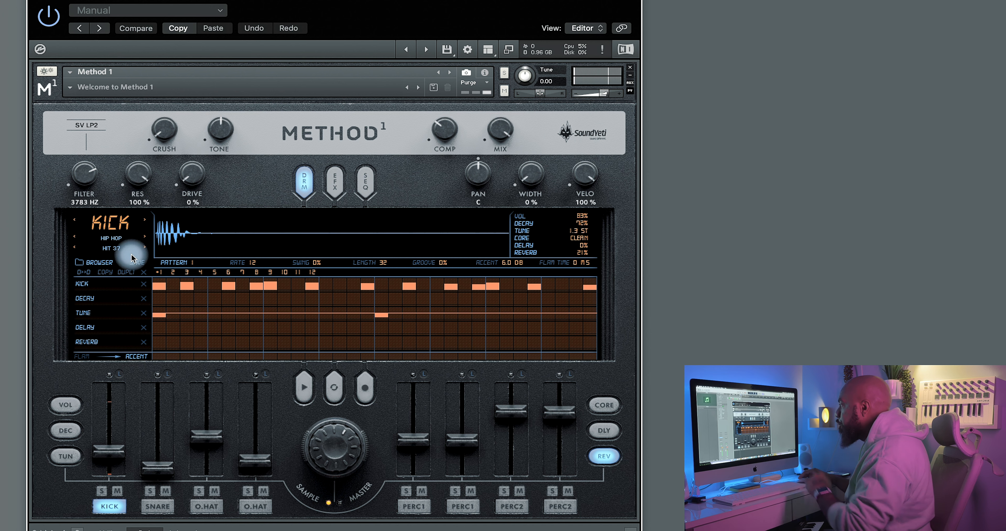
{"action": "left_click", "coordinate": [121, 252]}
{"action": "left_click", "coordinate": [124, 253]}
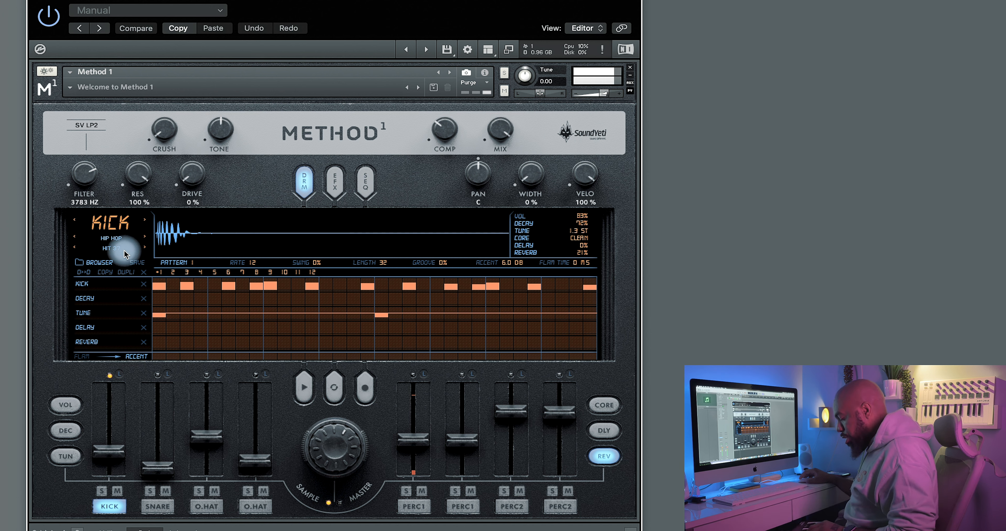
{"action": "left_click", "coordinate": [144, 250]}
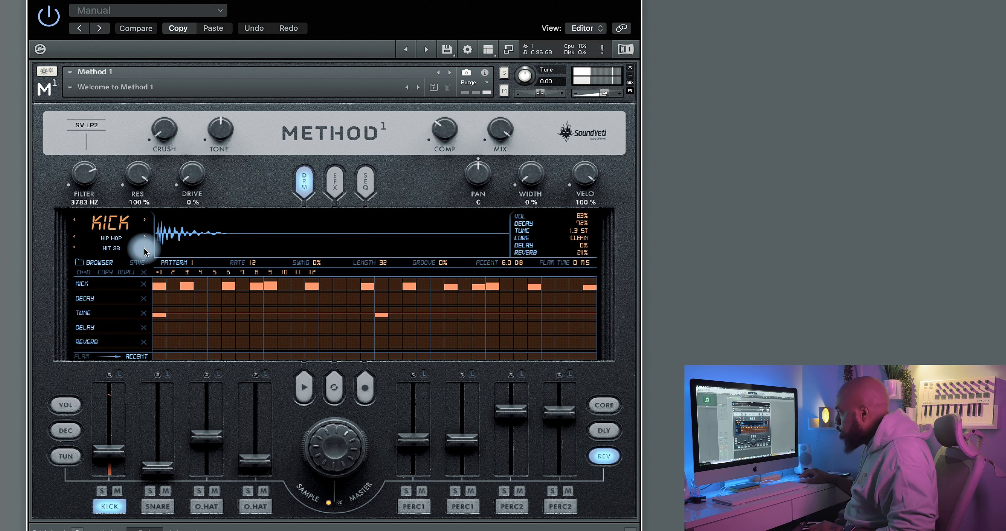
{"action": "left_click", "coordinate": [144, 250]}
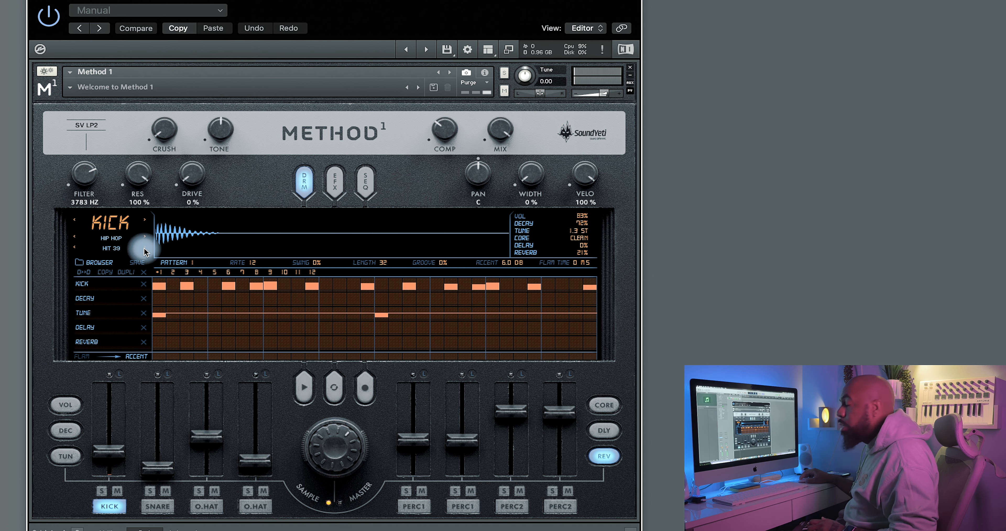
Select the snare channel and switch its genre to Trap.
{"action": "left_click", "coordinate": [155, 506]}
{"action": "left_click", "coordinate": [112, 240]}
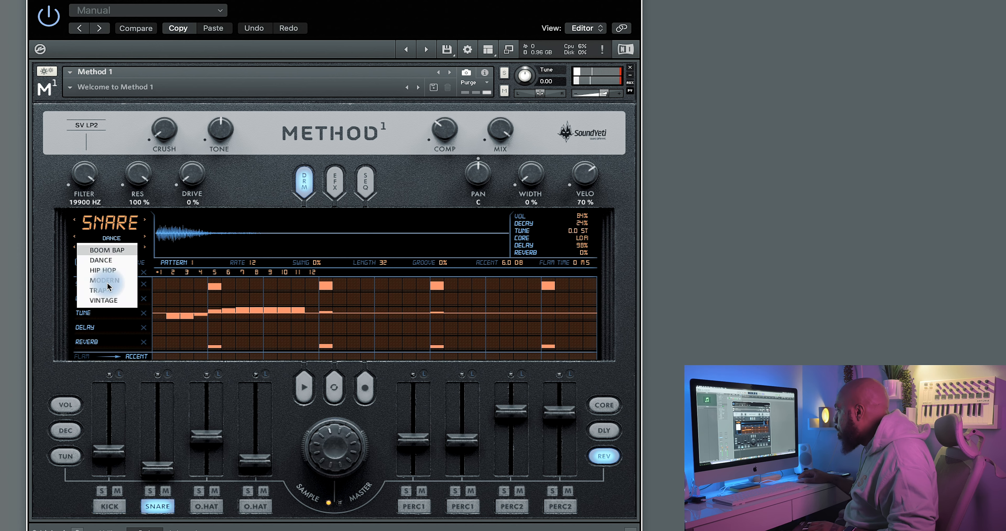
{"action": "left_click", "coordinate": [112, 291]}
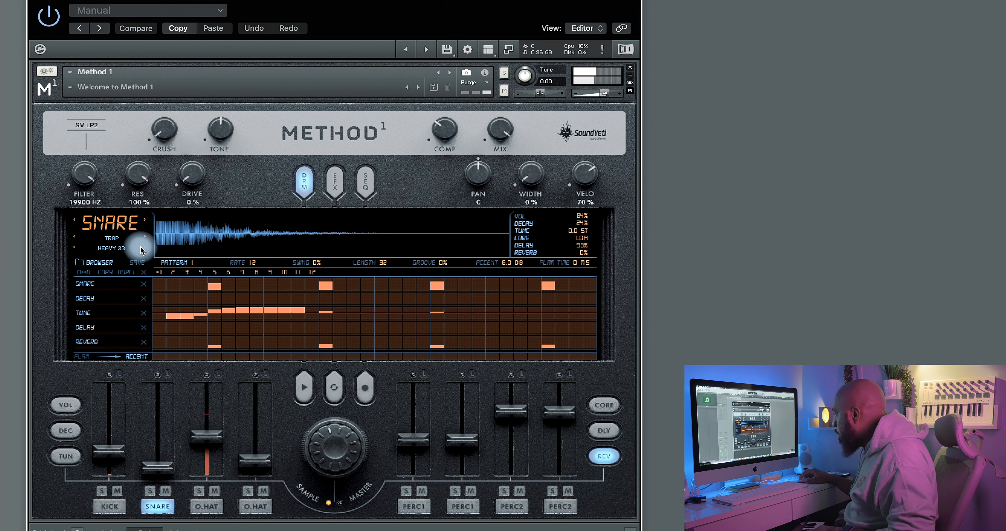
Set the snare's delay to 0% and its volume to 91%.
{"action": "left_click", "coordinate": [603, 430]}
{"action": "left_click_drag", "start_coordinate": [157, 454], "coordinate": [157, 468]}
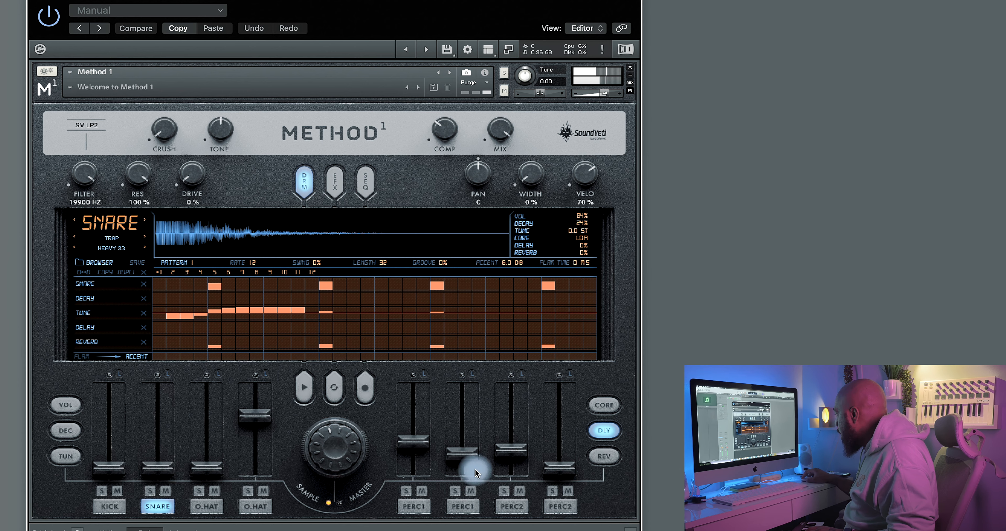
{"action": "left_click", "coordinate": [604, 455]}
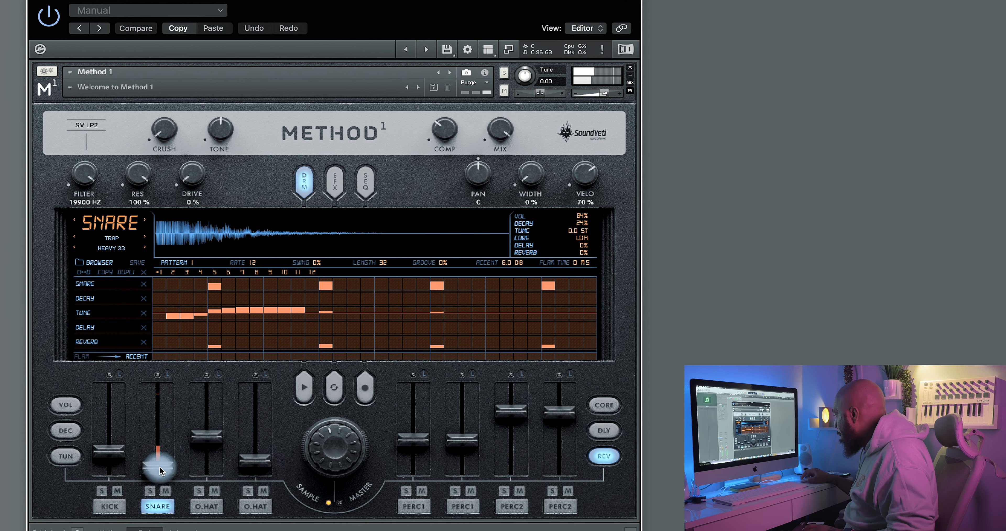
{"action": "left_click", "coordinate": [65, 404]}
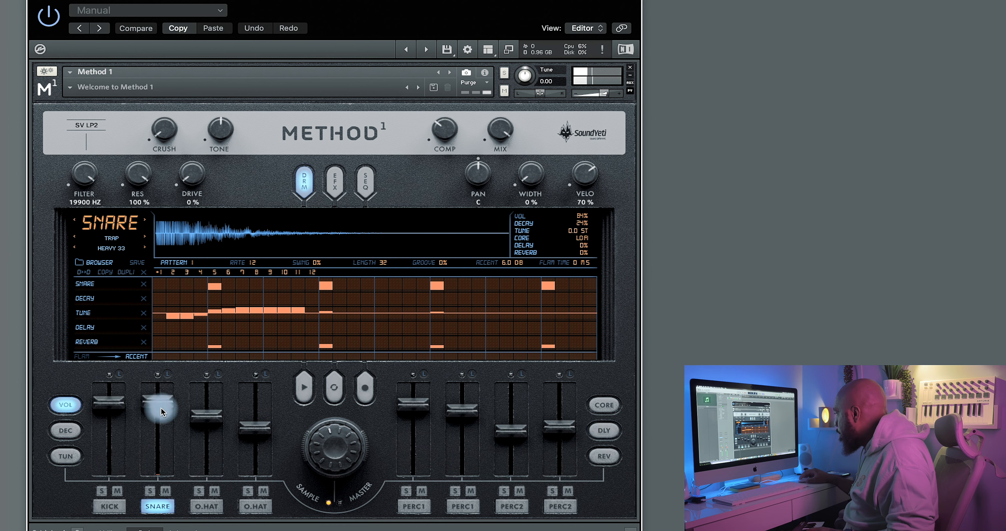
{"action": "left_click_drag", "start_coordinate": [161, 402], "coordinate": [161, 396]}
Audition the snare's Trap samples through HEAVY 35, and select the kick and first open hat channels.
{"action": "left_click", "coordinate": [145, 247]}
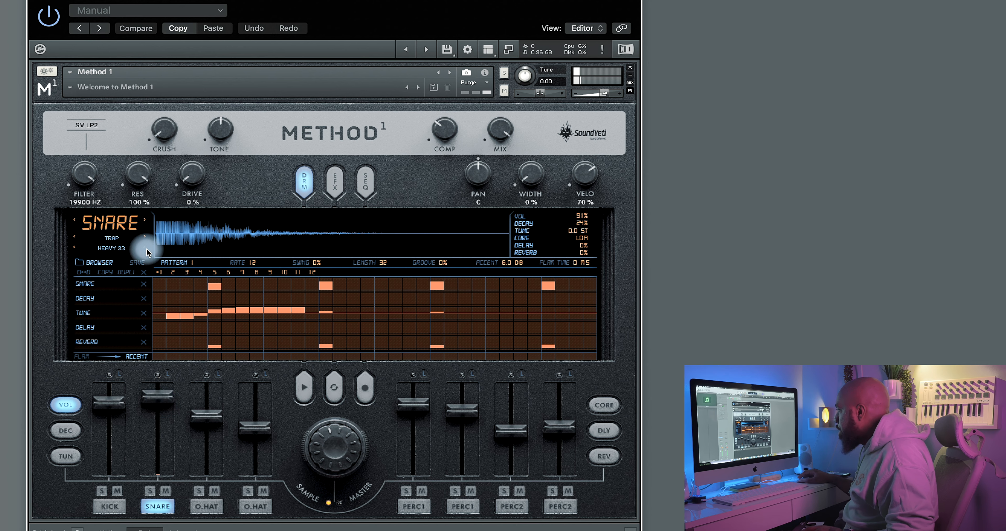
{"action": "left_click", "coordinate": [145, 247]}
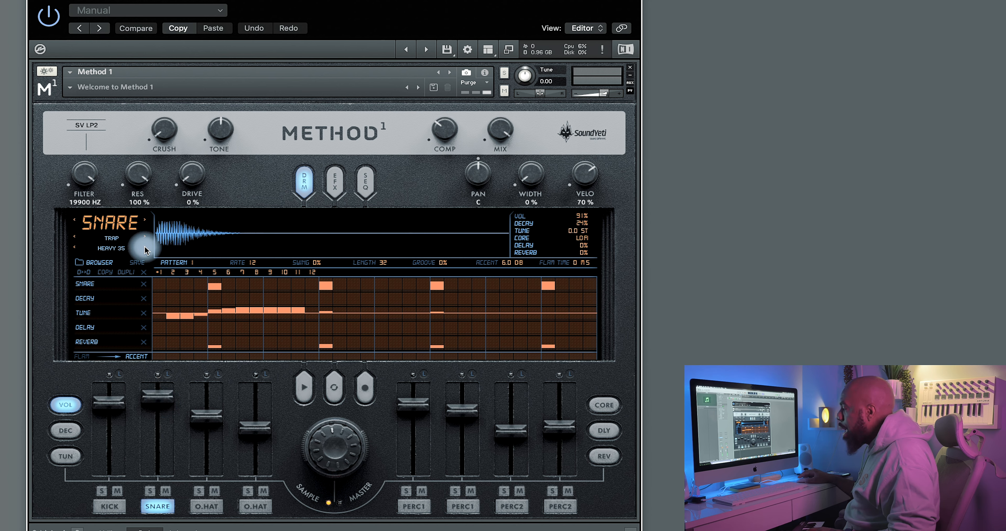
{"action": "left_click", "coordinate": [124, 491]}
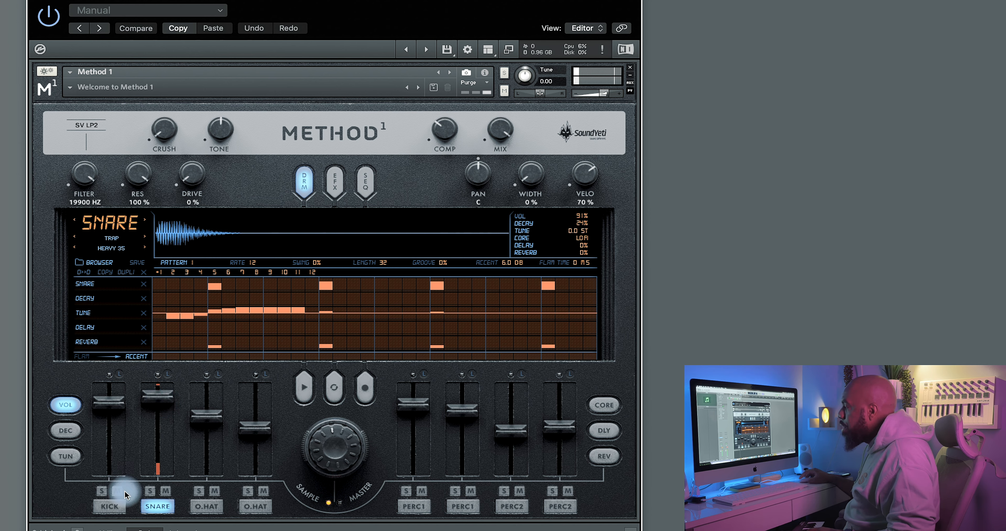
{"action": "left_click", "coordinate": [112, 506]}
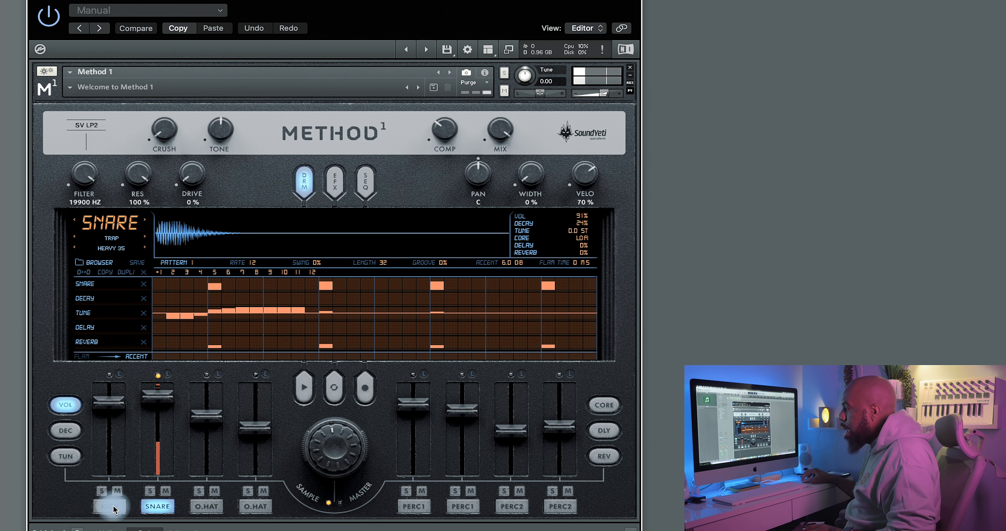
{"action": "left_click", "coordinate": [207, 505]}
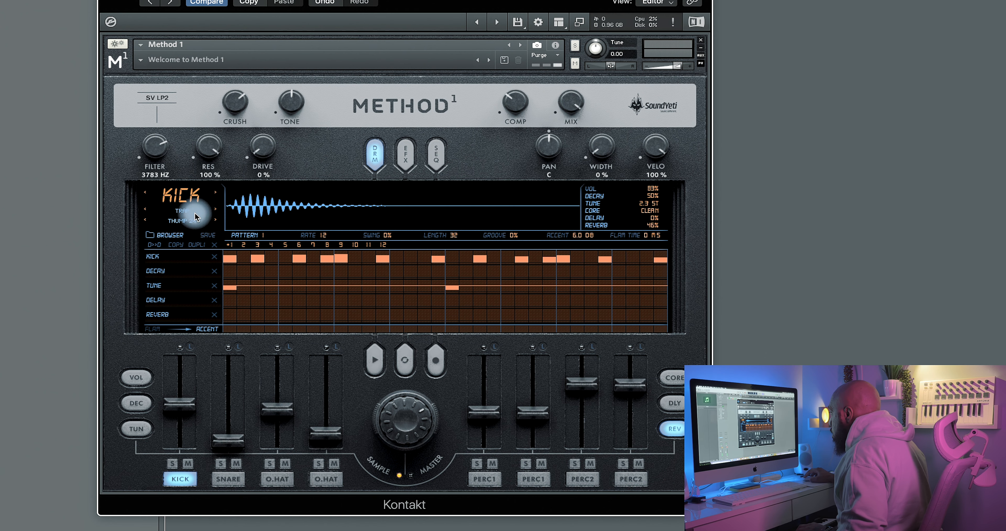
Switch the kick's genre to Vintage.
{"action": "left_click", "coordinate": [490, 247]}
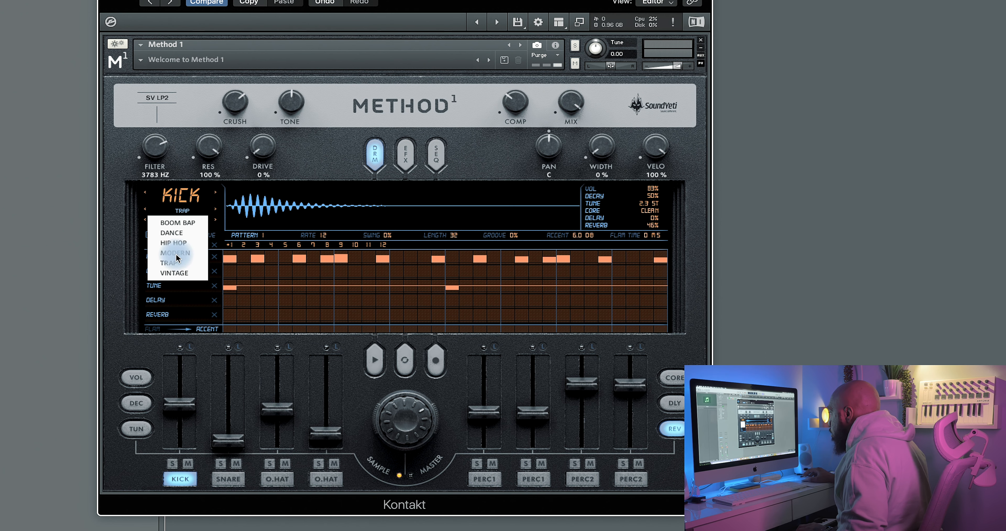
{"action": "left_click", "coordinate": [182, 273]}
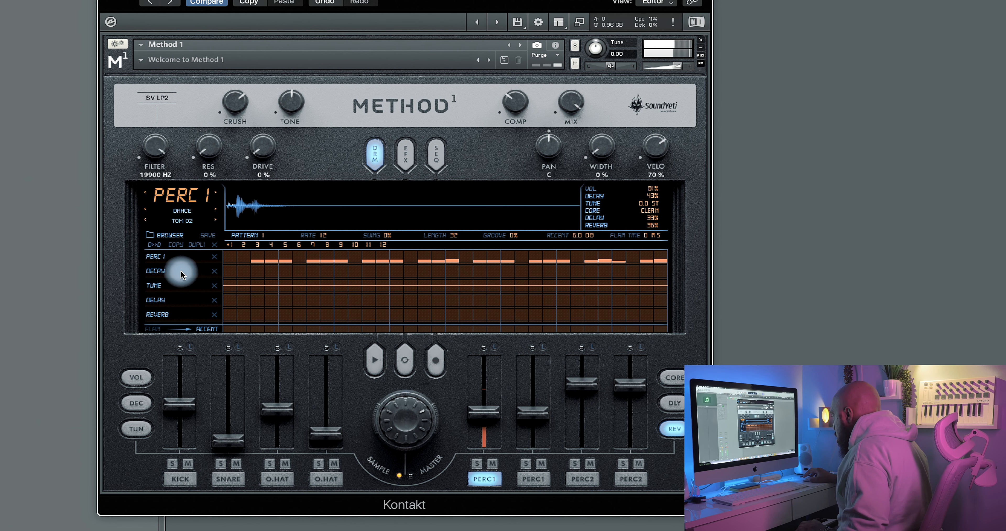
Raise the second PERC1 channel's reverb to 56% and bring it down below its starting level.
{"action": "left_click_drag", "start_coordinate": [534, 411], "coordinate": [533, 399]}
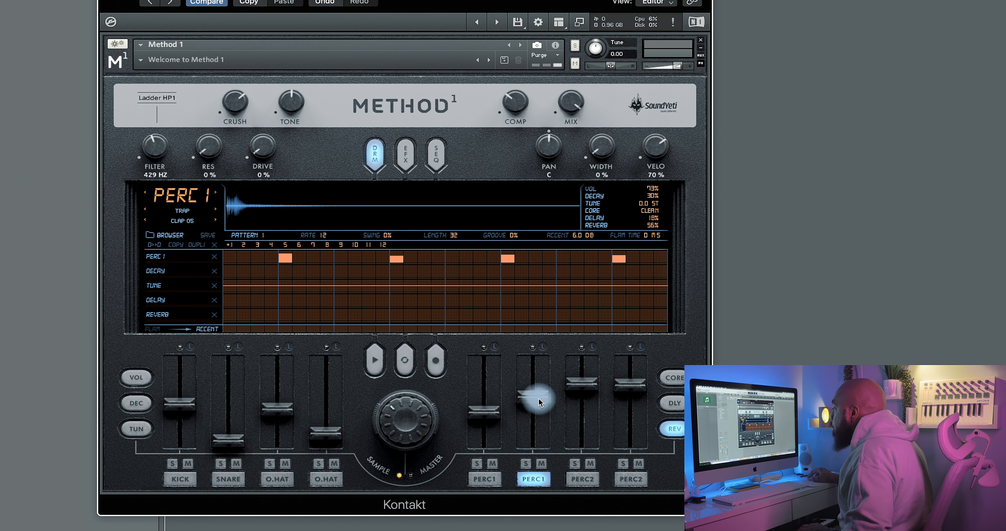
{"action": "left_click_drag", "start_coordinate": [540, 402], "coordinate": [532, 433]}
Select the kick channel, show the volume levels on the faders, and audition the kick's Vintage samples from HIT 42 to HIT 44.
{"action": "left_click", "coordinate": [180, 479]}
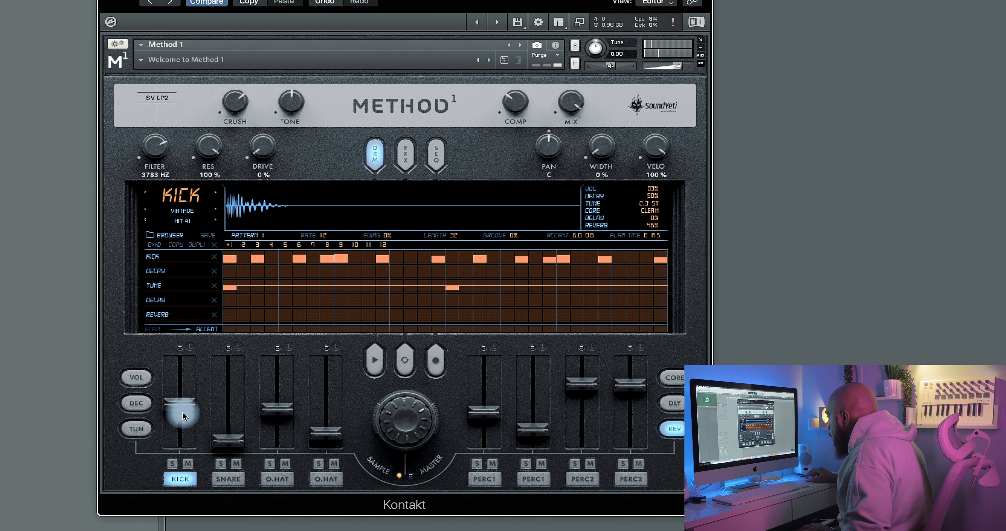
{"action": "left_click", "coordinate": [136, 377]}
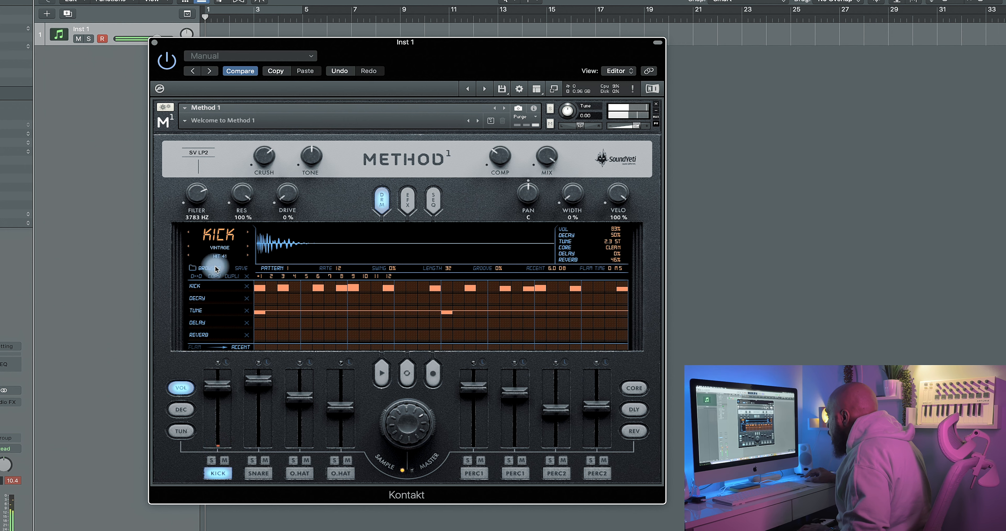
{"action": "left_click", "coordinate": [248, 256]}
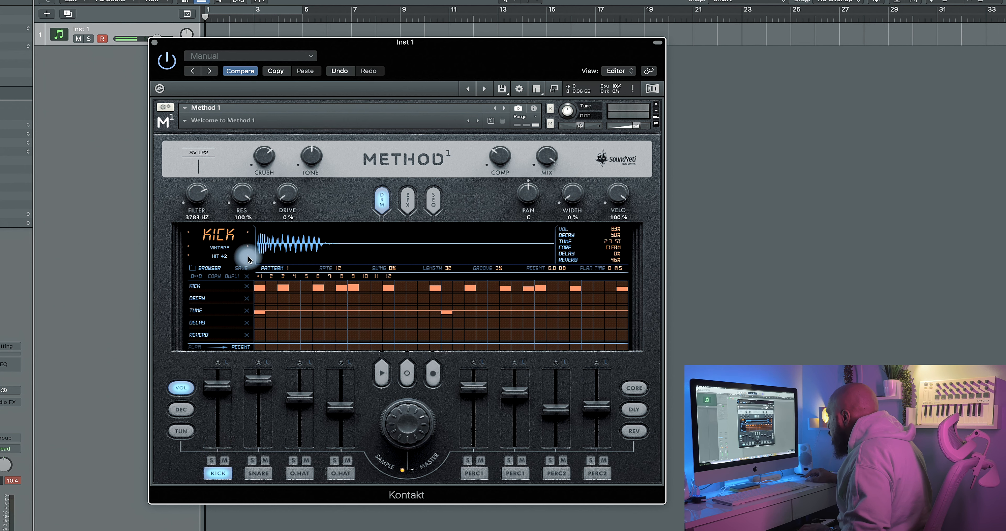
{"action": "left_click", "coordinate": [248, 257]}
{"action": "left_click", "coordinate": [248, 256]}
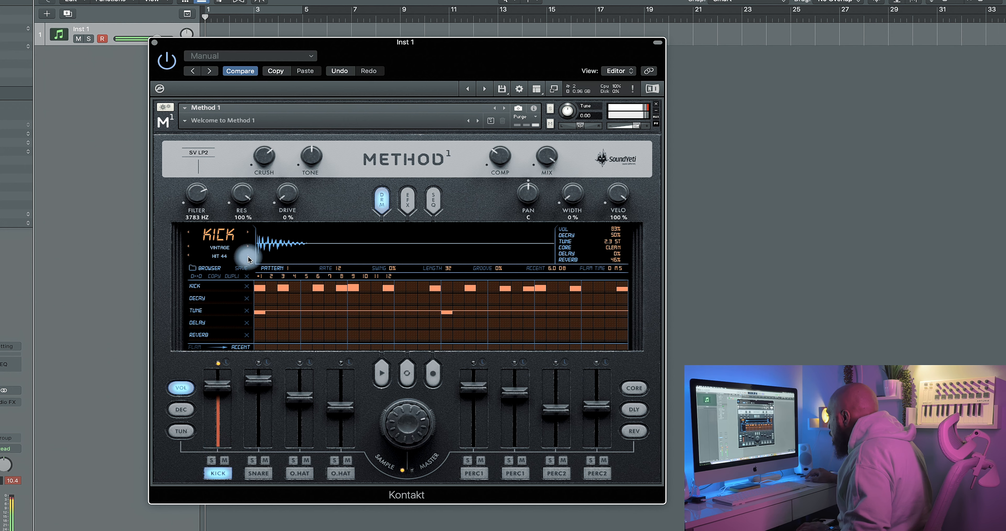